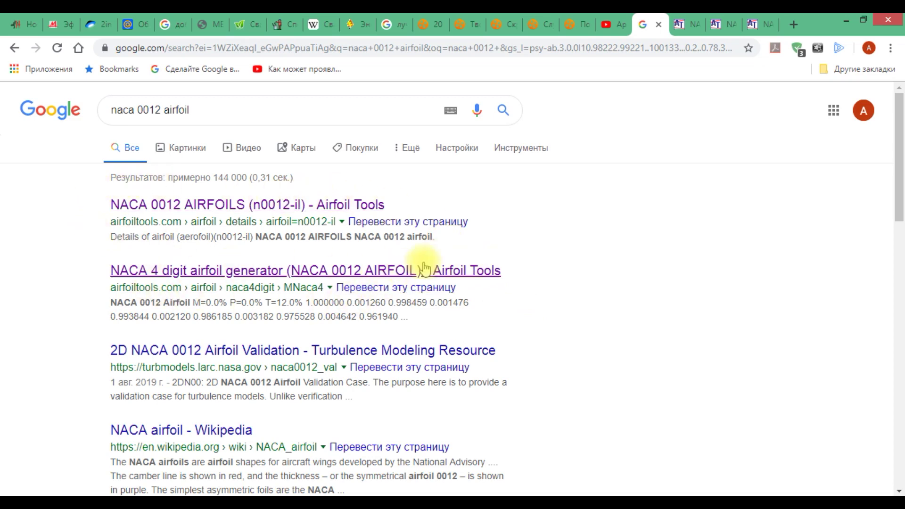
- Switch to the Airfoil Tools NACA 0012 (n0012-il) details page
click(693, 23)
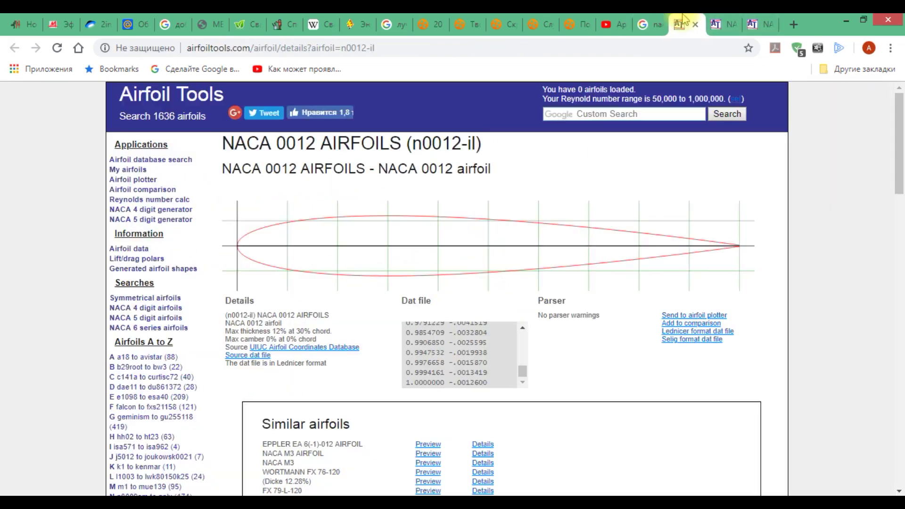
- Scroll through the n0012-il profile plot, dat file coordinates and polars, then return to the top
scroll(646, 274, down, 5)
scroll(646, 273, up, 3)
scroll(646, 273, up, 3)
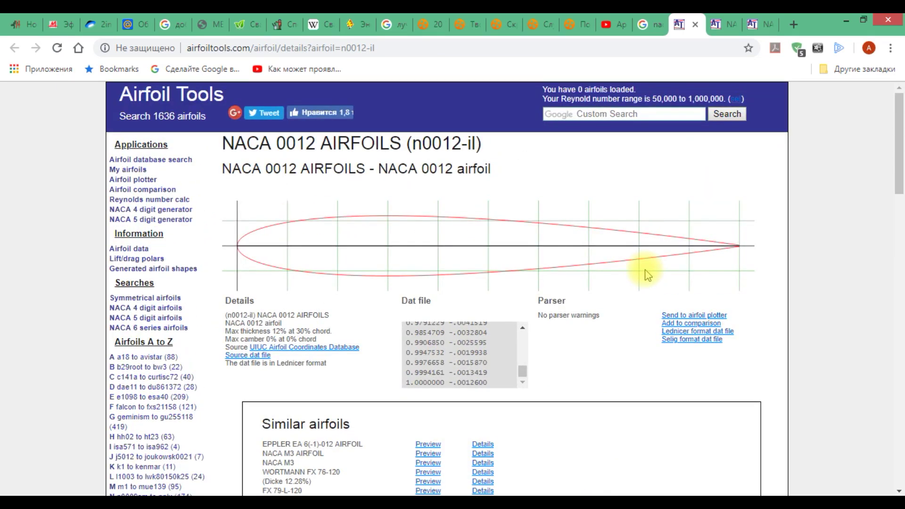
scroll(646, 275, down, 5)
scroll(647, 275, down, 5)
scroll(647, 275, up, 5)
scroll(646, 275, down, 7)
scroll(646, 275, up, 2)
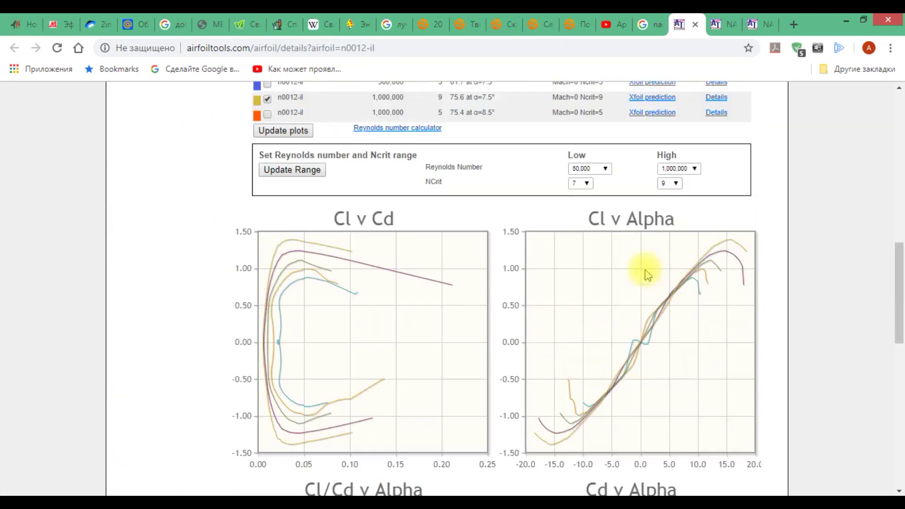
scroll(645, 274, up, 5)
scroll(647, 275, up, 5)
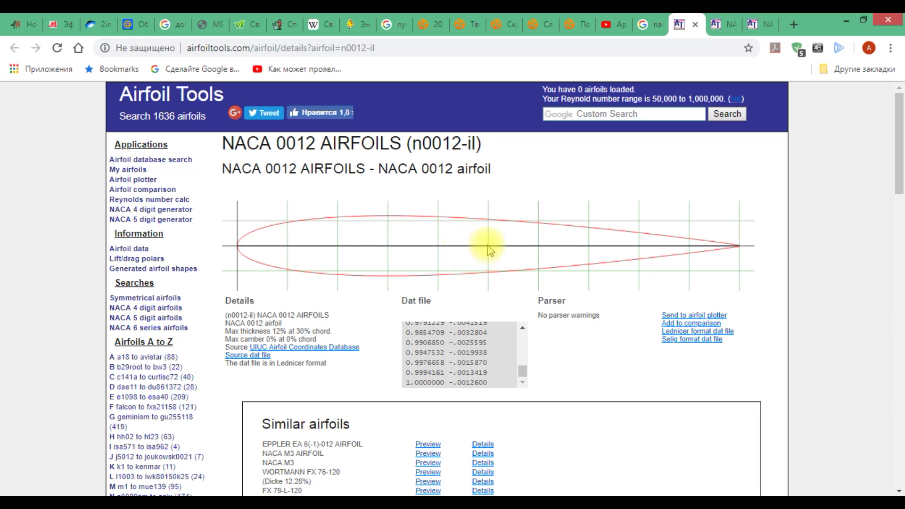
scroll(487, 247, down, 4)
drag(522, 172, 522, 139)
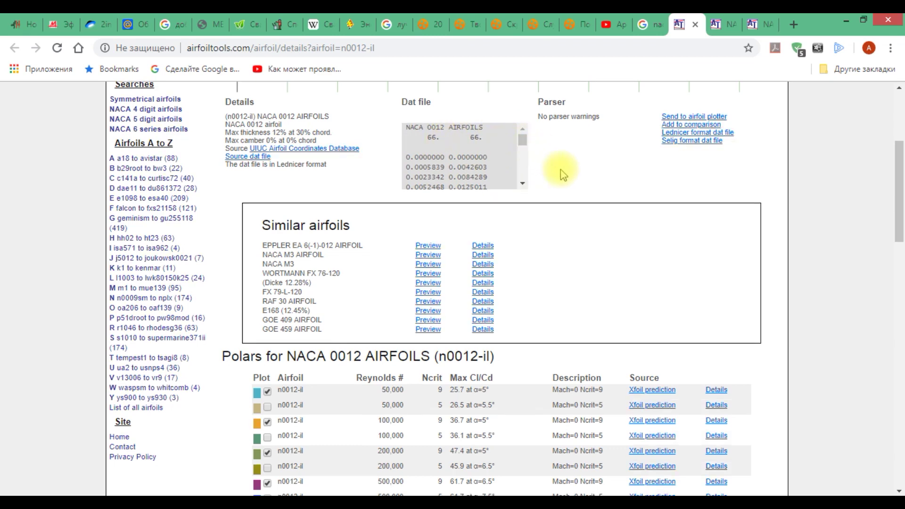
scroll(561, 182, up, 3)
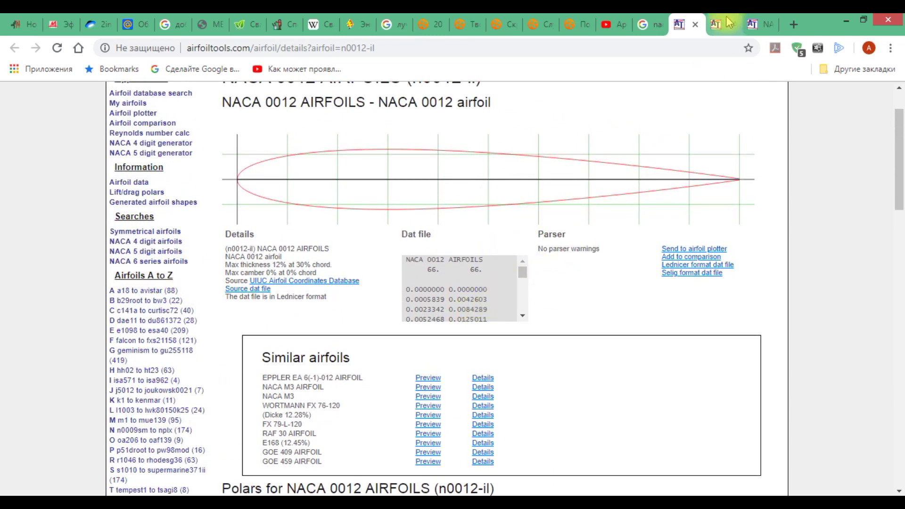
- In the NACA 4 digit generator, plot NACA 0012 with 40 points
click(725, 19)
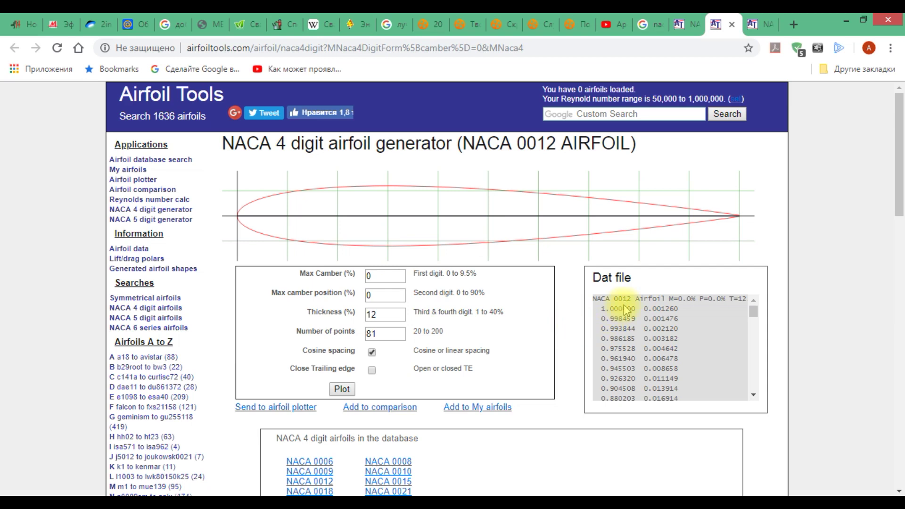
mouse_move(753, 311)
mouse_down()
mouse_move(754, 401)
mouse_move(763, 307)
mouse_up()
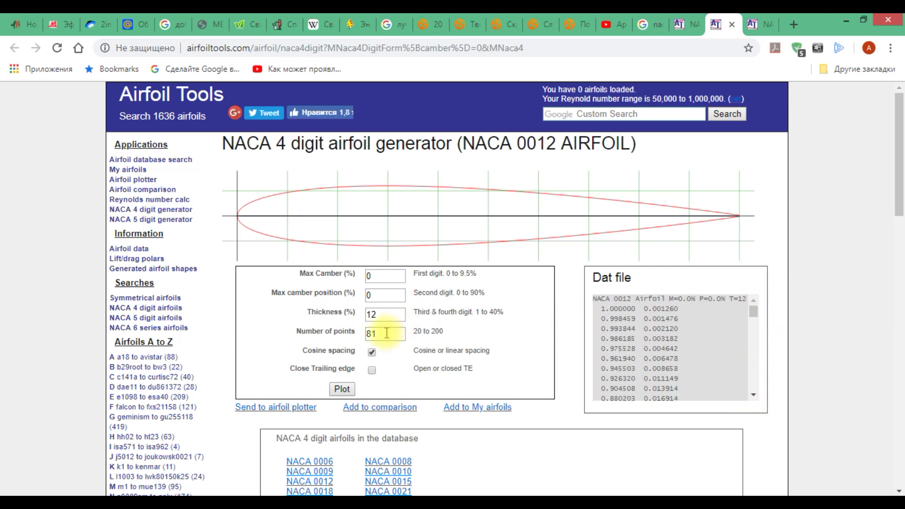
scroll(387, 318, down, 5)
scroll(387, 326, up, 4)
scroll(387, 332, up, 2)
drag(387, 333, 331, 339)
text(40)
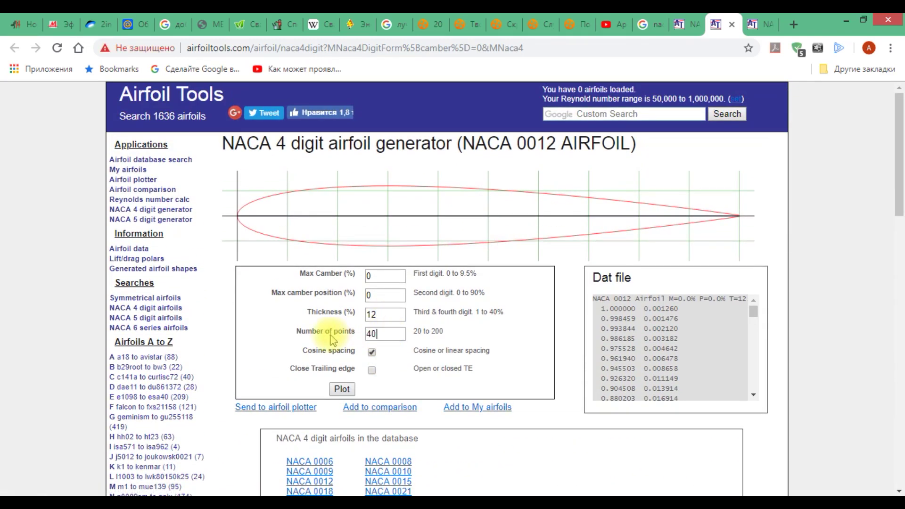
click(350, 389)
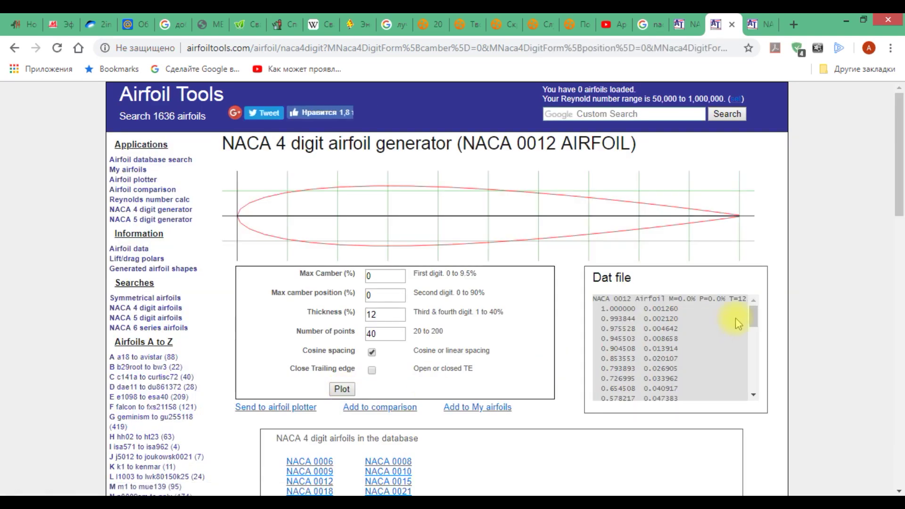
- Try replotting with 20 points, then plot again with 40 points
mouse_move(754, 321)
mouse_down()
mouse_move(770, 394)
mouse_move(751, 306)
mouse_up()
drag(377, 334, 327, 332)
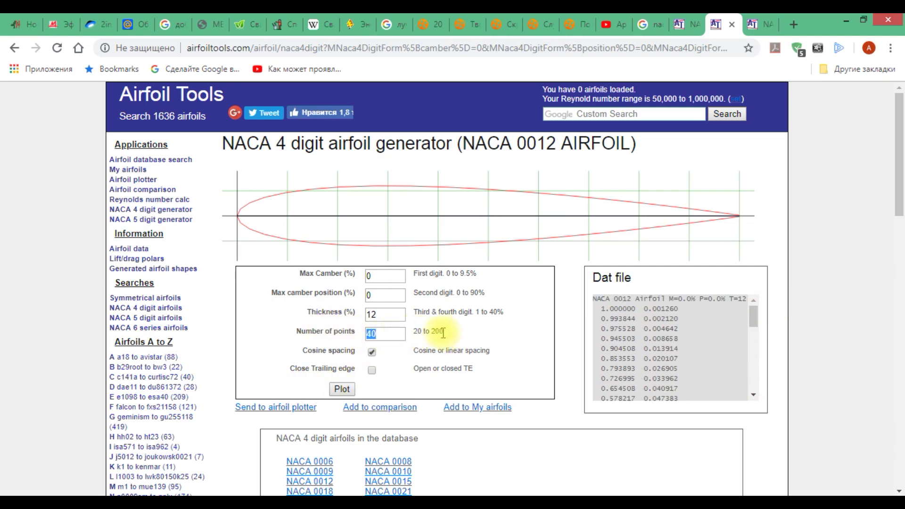
text(20)
click(342, 391)
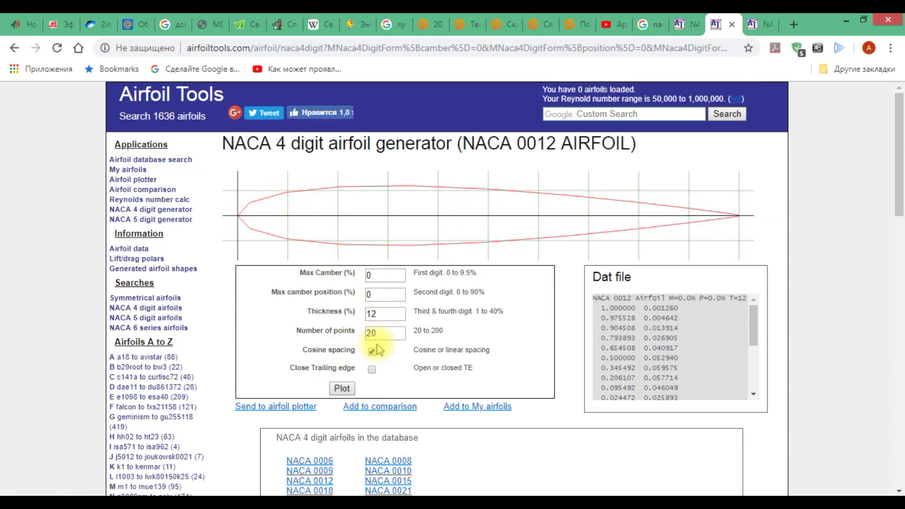
drag(380, 334, 356, 333)
text(40)
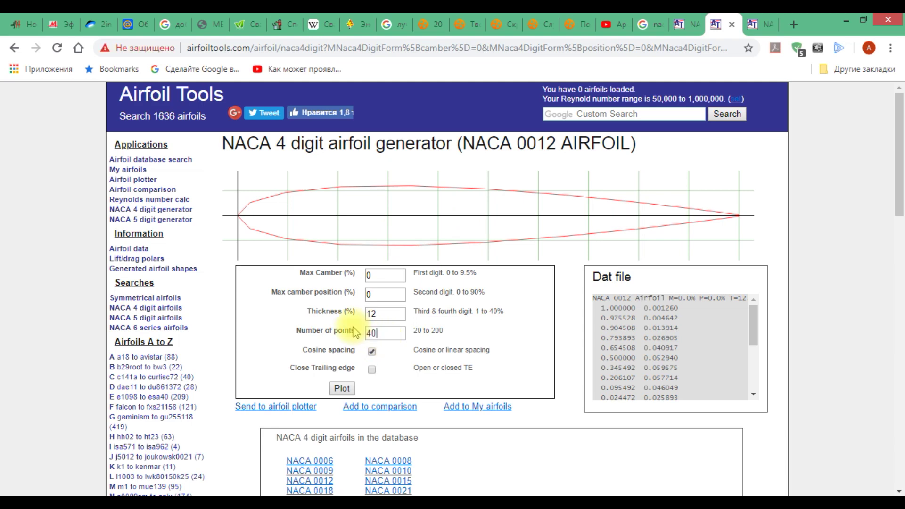
click(342, 390)
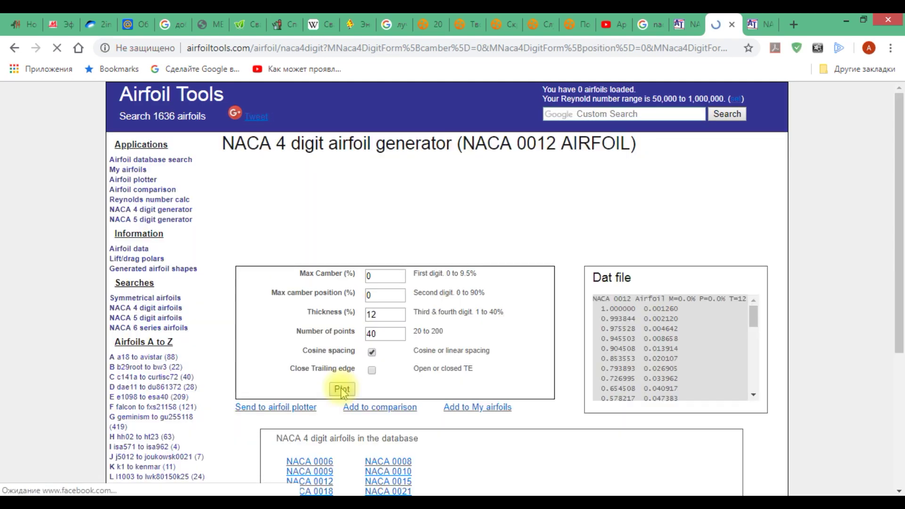
mouse_move(753, 314)
mouse_down()
mouse_move(758, 388)
mouse_move(764, 289)
mouse_up()
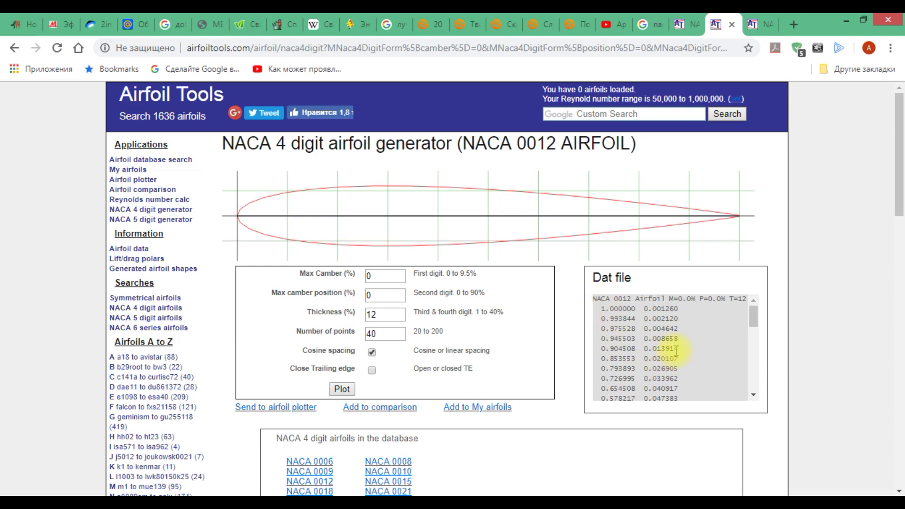
- Copy the whole 40-point Dat file coordinate list into a new untitled Notepad document
drag(600, 310, 649, 339)
click(649, 339)
drag(598, 309, 685, 340)
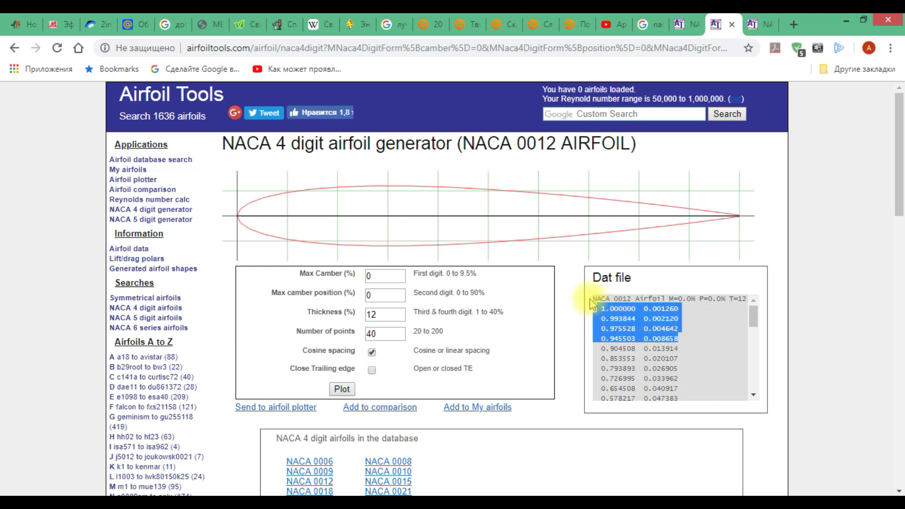
mouse_move(594, 299)
mouse_down()
mouse_move(675, 339)
mouse_move(702, 407)
mouse_up()
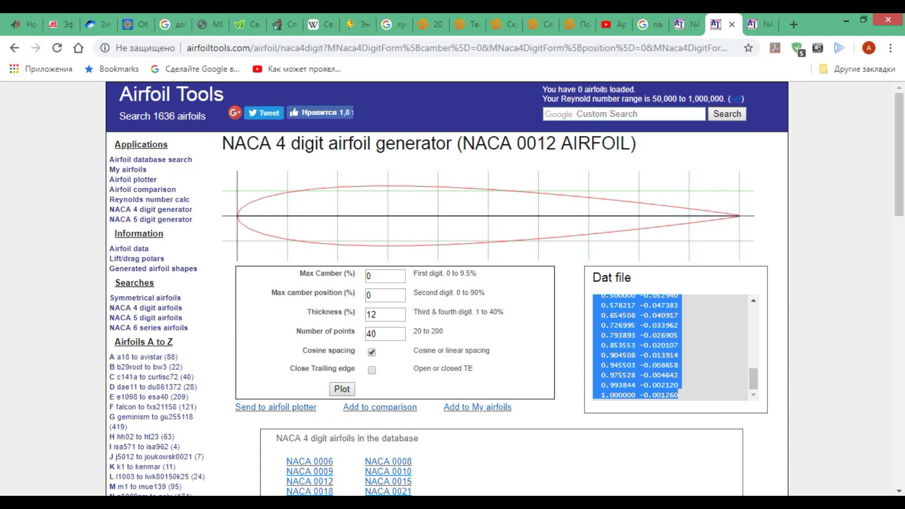
click(330, 502)
key(ctrl+v)
- Review the pasted coordinates from header to last row, checking the 0.000000 0.000000 leading-edge row, then minimize Chrome
key(ctrl+Home)
key(ctrl+End)
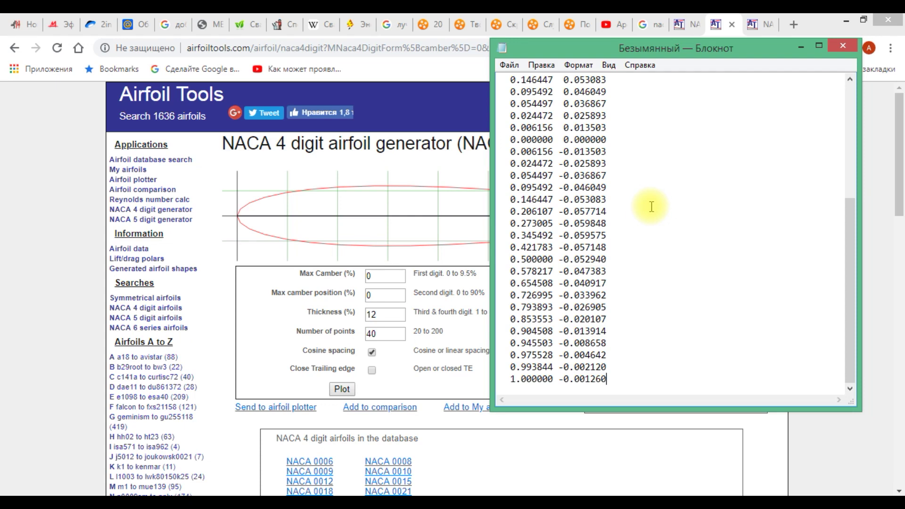
click(616, 140)
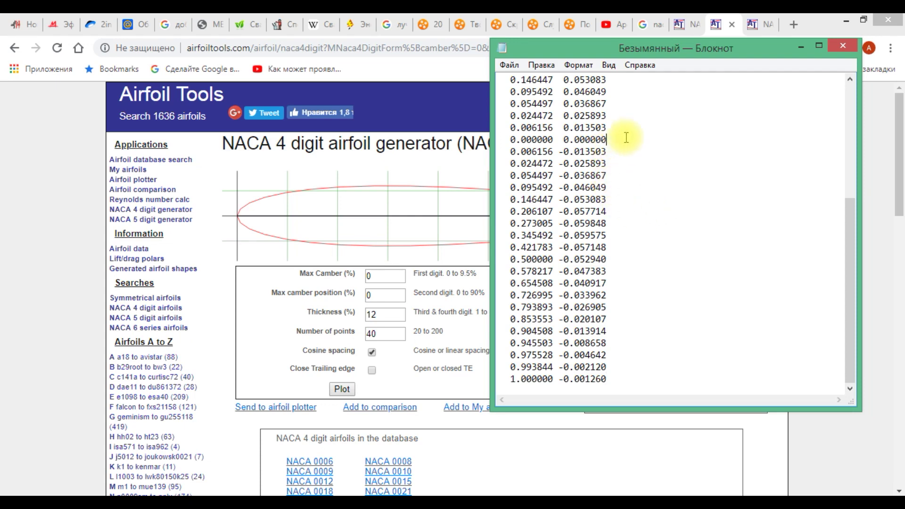
scroll(619, 167, up, 6)
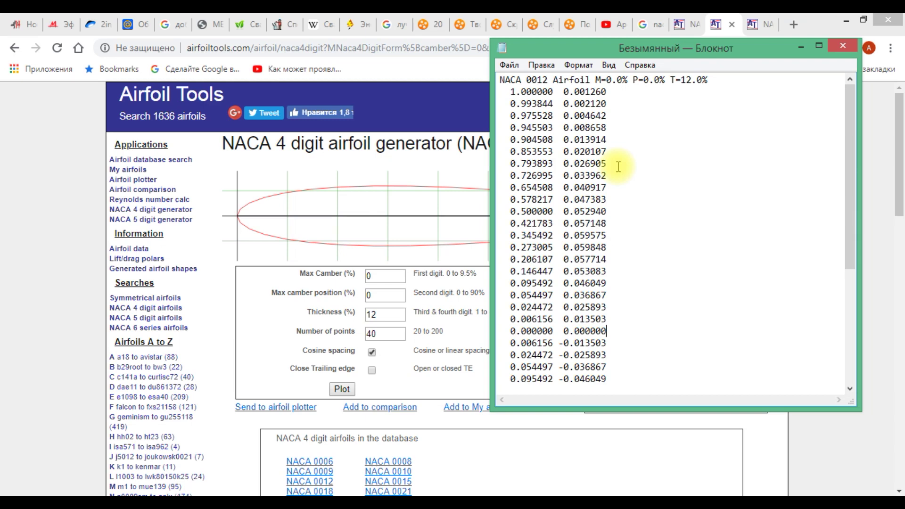
scroll(618, 167, down, 5)
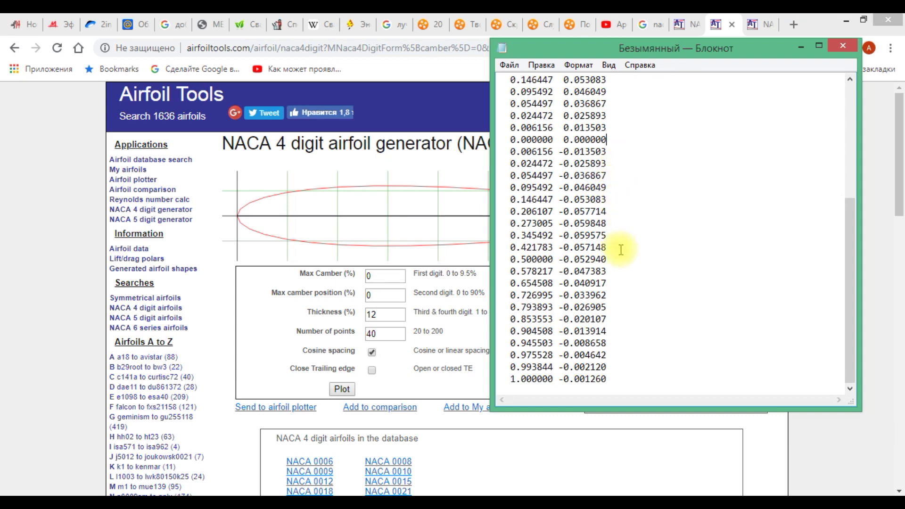
scroll(677, 325, up, 5)
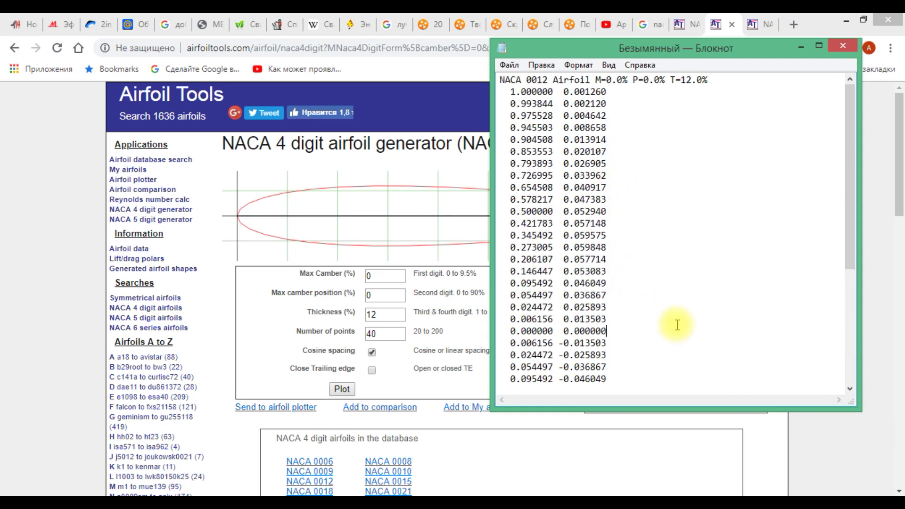
click(678, 325)
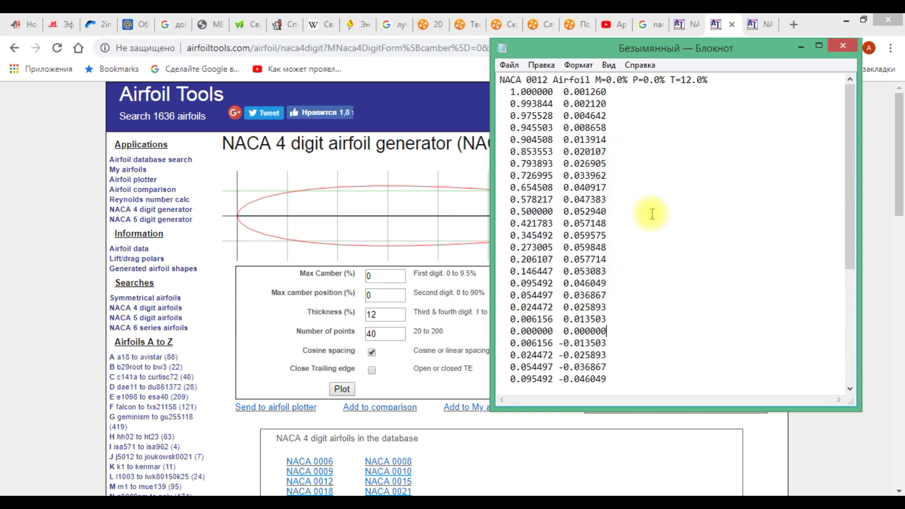
click(844, 20)
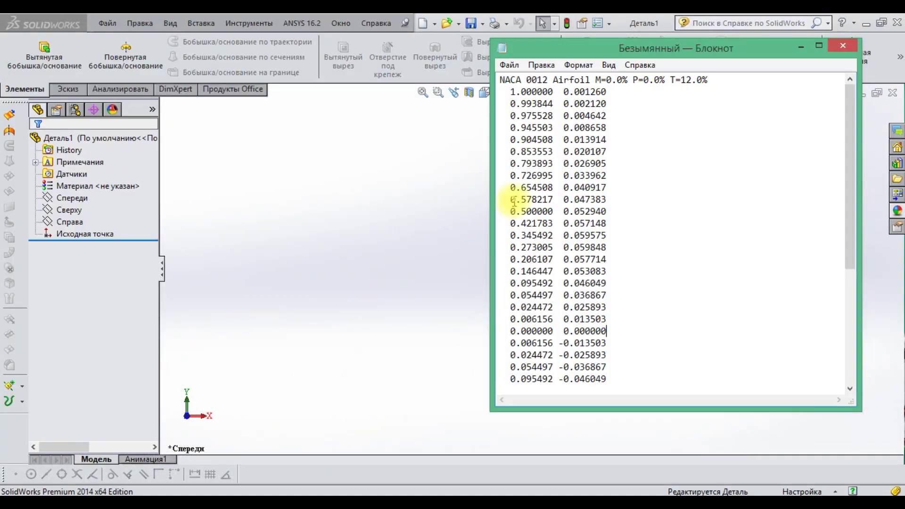
- Start a new sketch on the Front plane (Спереди) in SolidWorks
drag(589, 47, 608, 65)
click(281, 244)
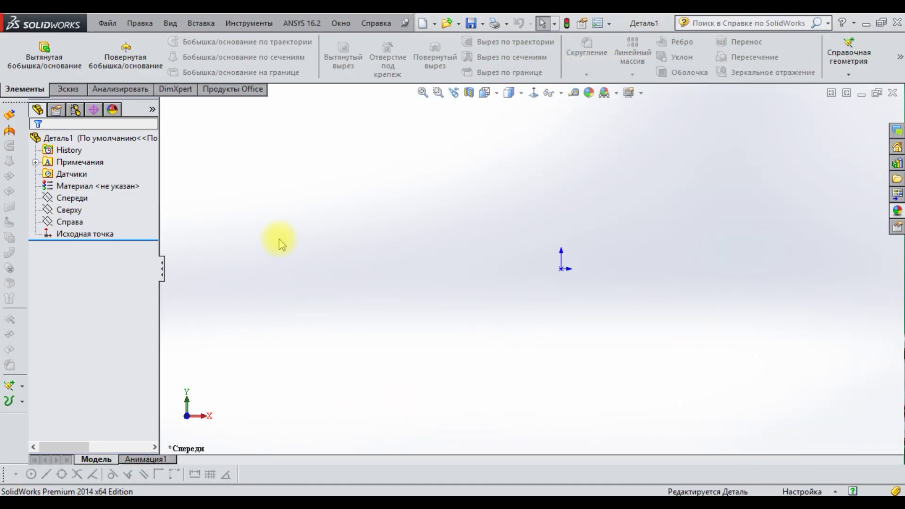
click(78, 198)
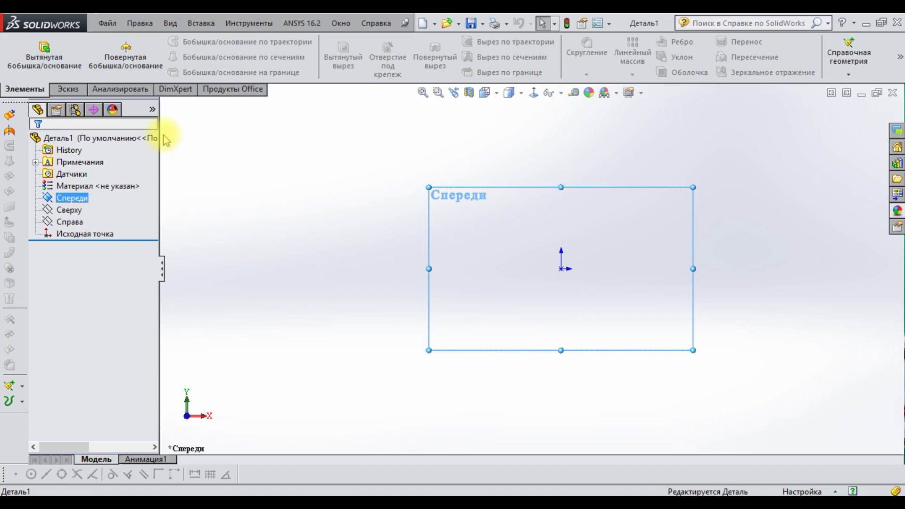
click(67, 89)
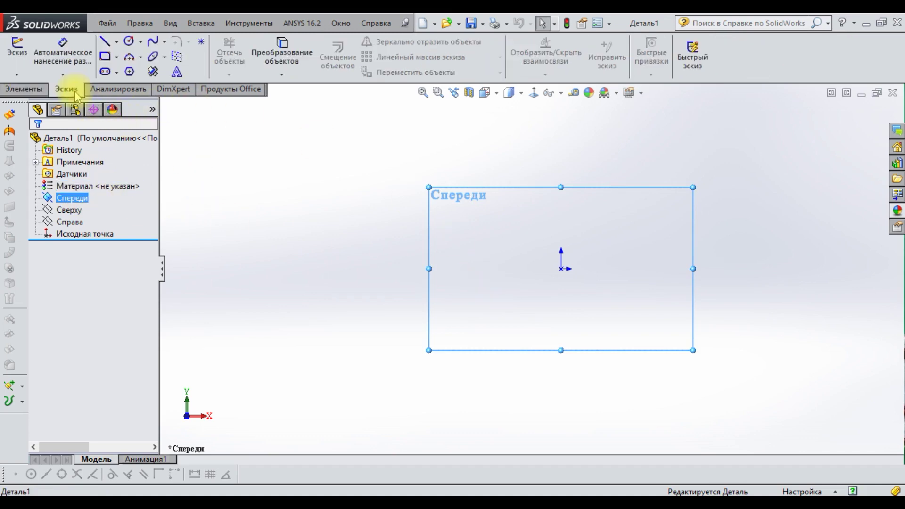
click(18, 61)
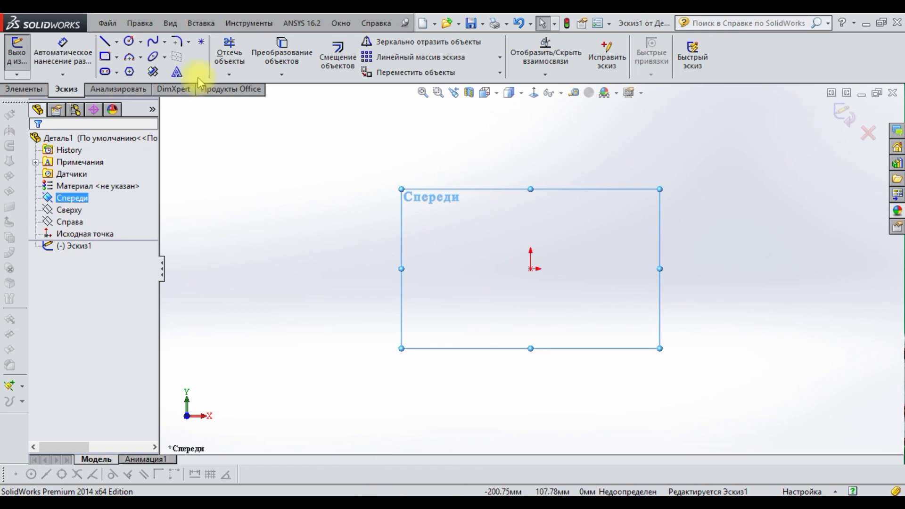
- Place a sketch point at the origin and review the coordinates alongside the sketch
click(201, 43)
click(530, 269)
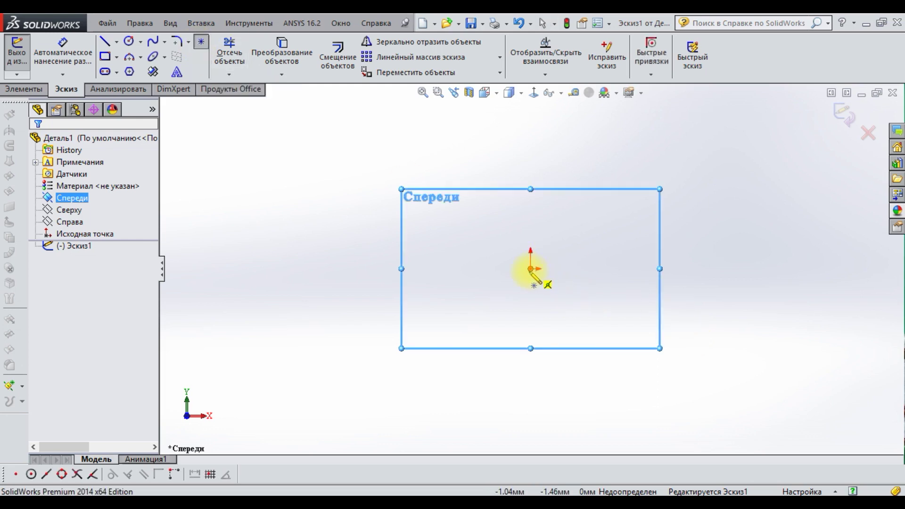
key(alt+Tab)
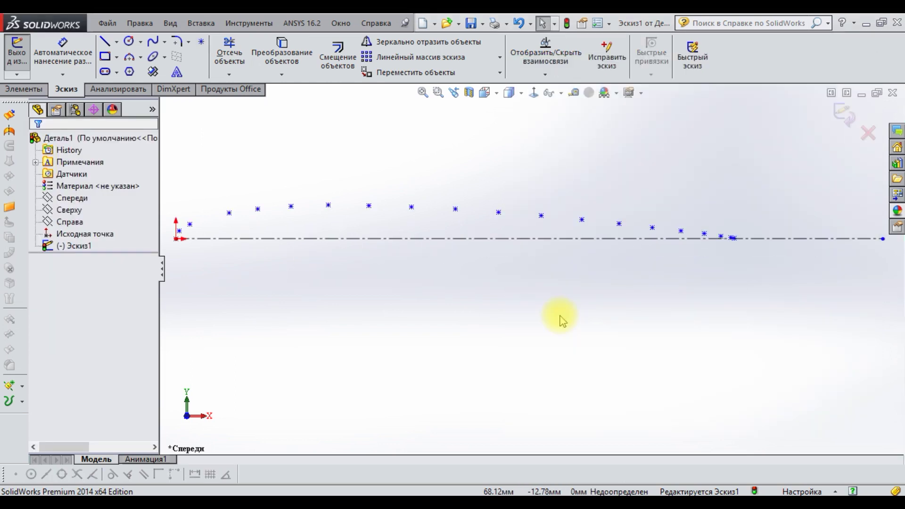
scroll(465, 273, down, 1)
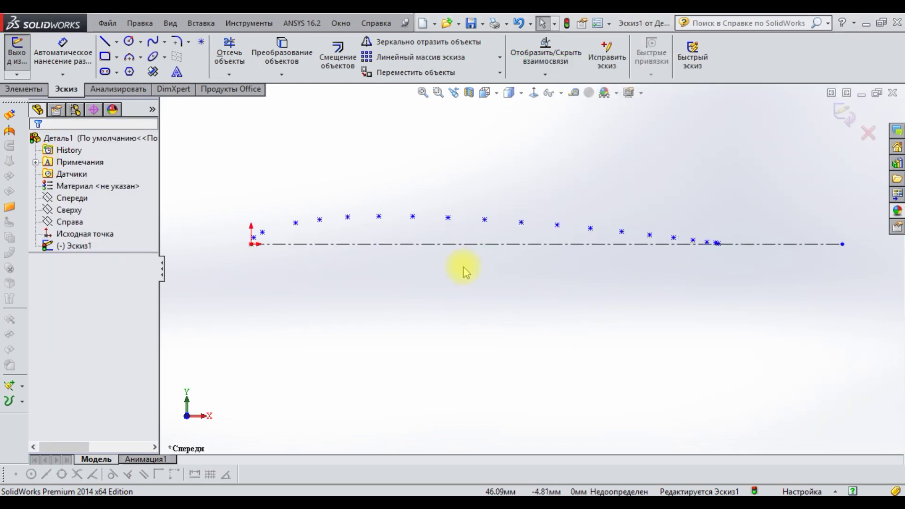
scroll(527, 257, down, 1)
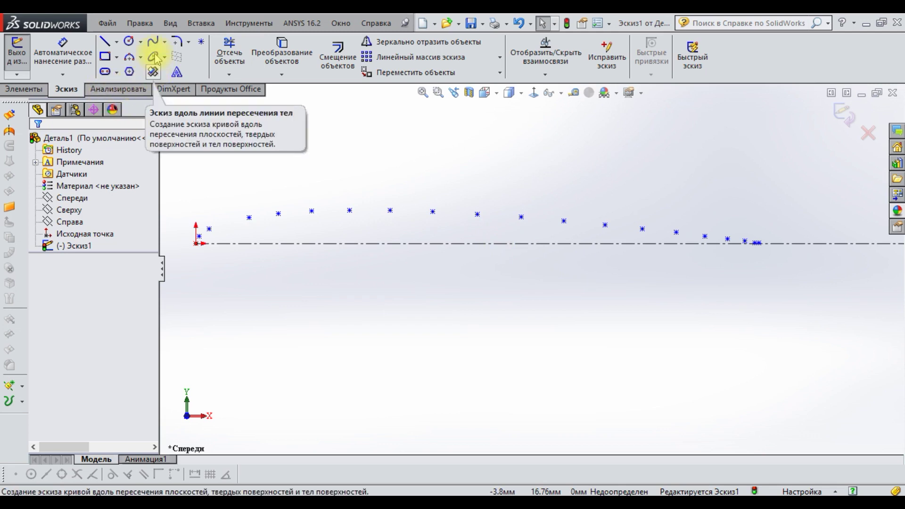
click(153, 42)
- Start a spline at the origin and pass it through the upper-surface points
click(196, 243)
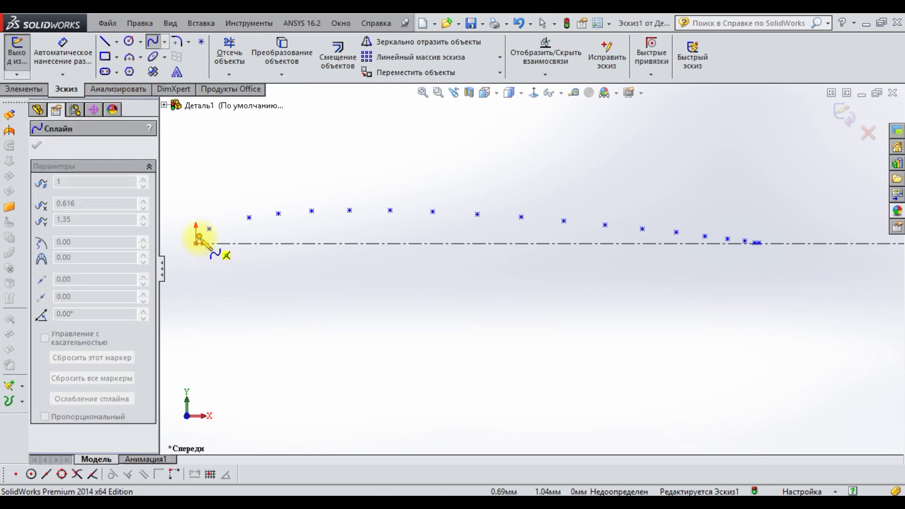
click(209, 229)
click(250, 217)
click(278, 214)
click(311, 210)
click(349, 210)
click(390, 210)
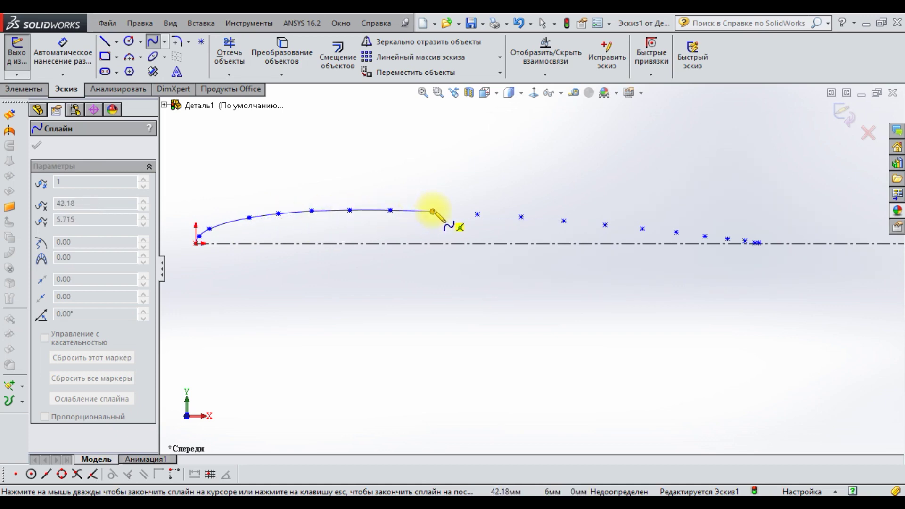
click(478, 214)
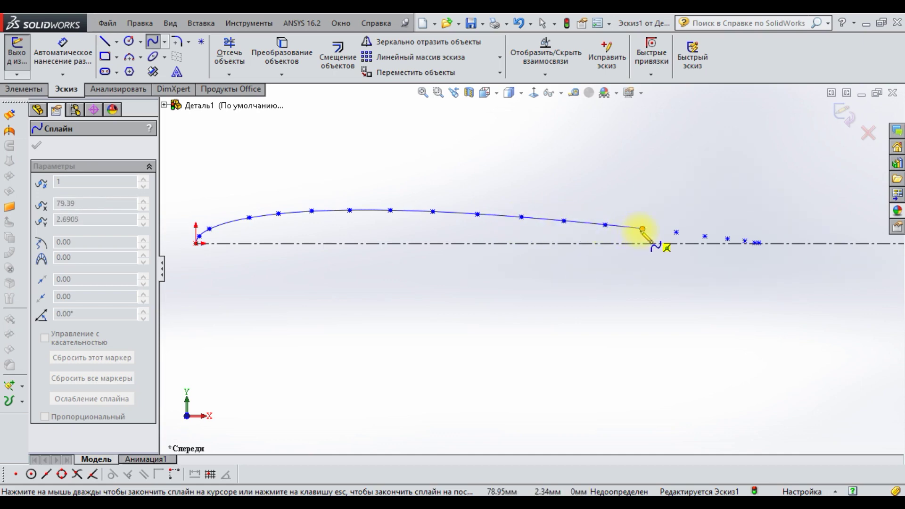
- Extend the spline through the last points to the trailing edge and finish it
scroll(750, 243, down, 3)
scroll(754, 243, down, 2)
scroll(598, 245, down, 2)
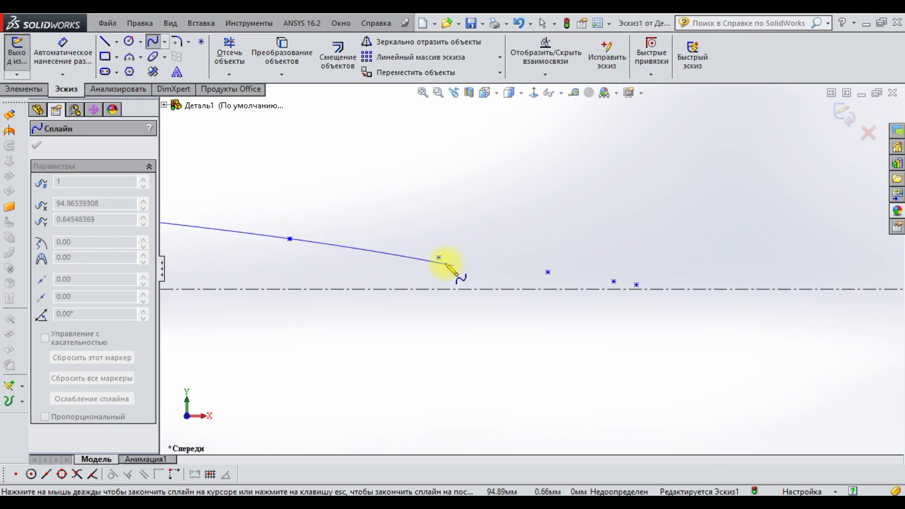
click(547, 272)
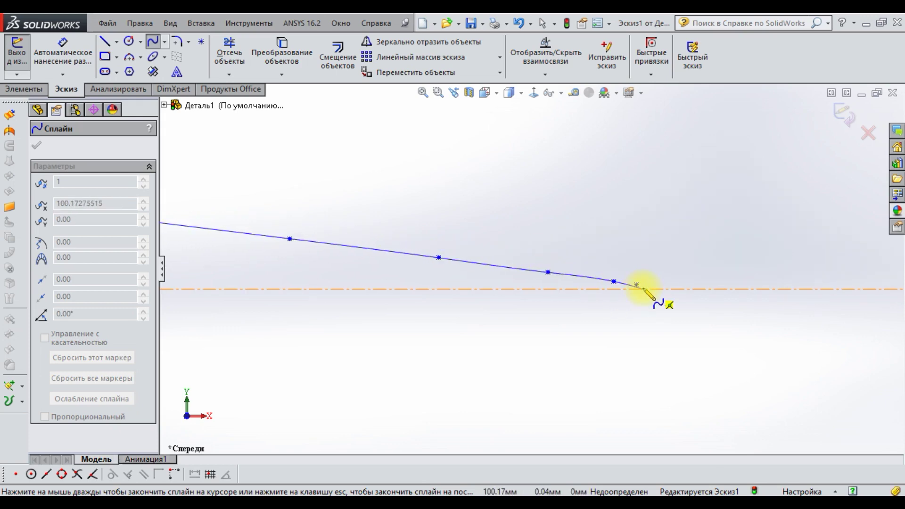
scroll(651, 303, down, 2)
scroll(655, 303, down, 2)
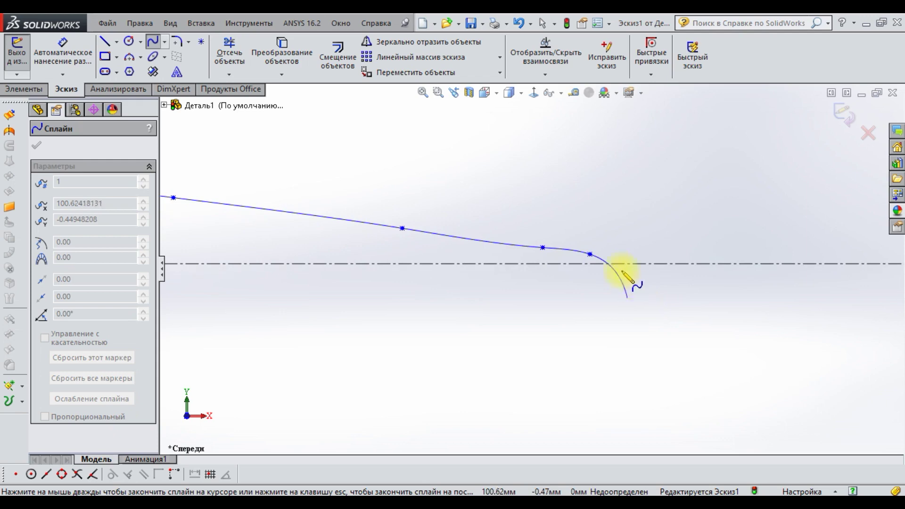
click(589, 255)
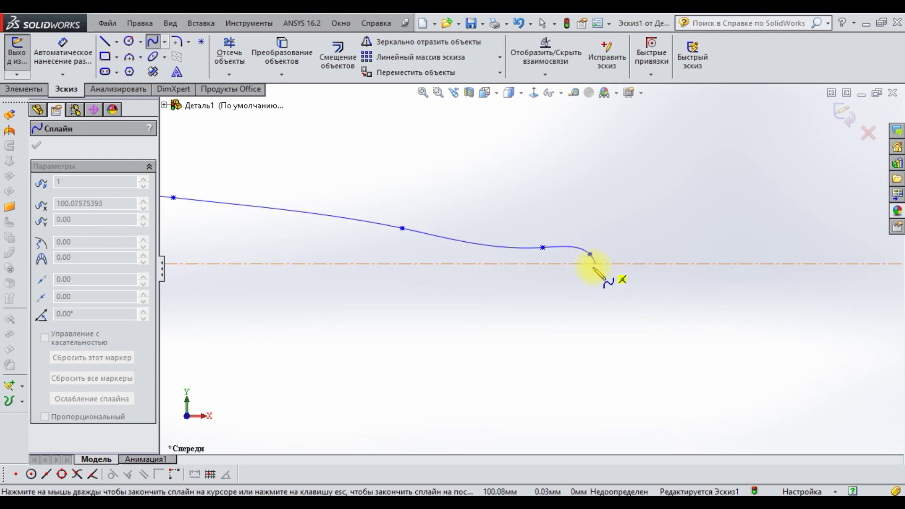
scroll(604, 267, up, 2)
scroll(612, 268, up, 2)
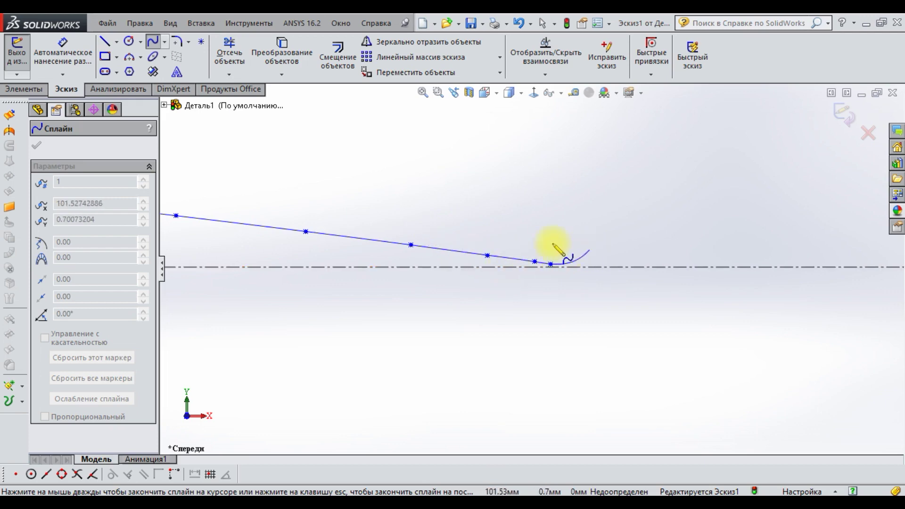
key(Escape)
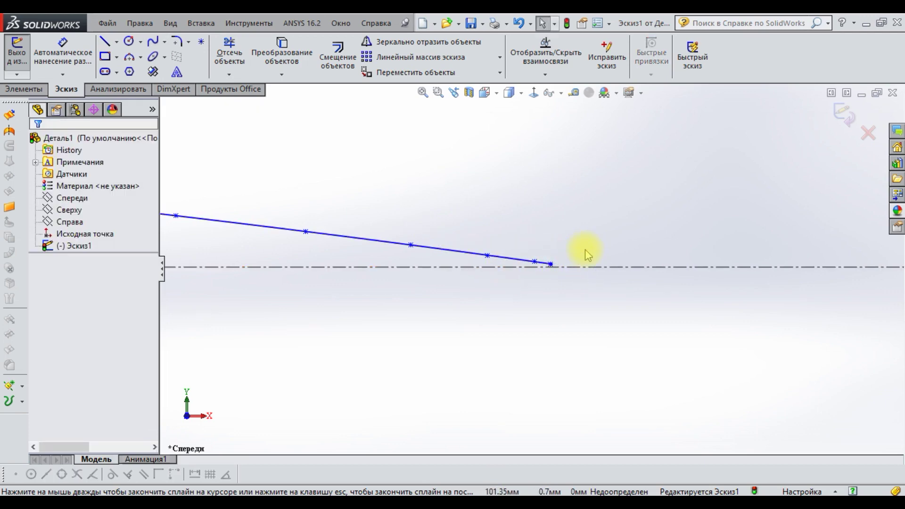
- Draw a vertical construction centerline upward from the origin
scroll(671, 241, up, 3)
scroll(466, 259, up, 3)
scroll(476, 278, down, 2)
scroll(400, 264, down, 2)
scroll(439, 248, down, 2)
scroll(440, 249, down, 2)
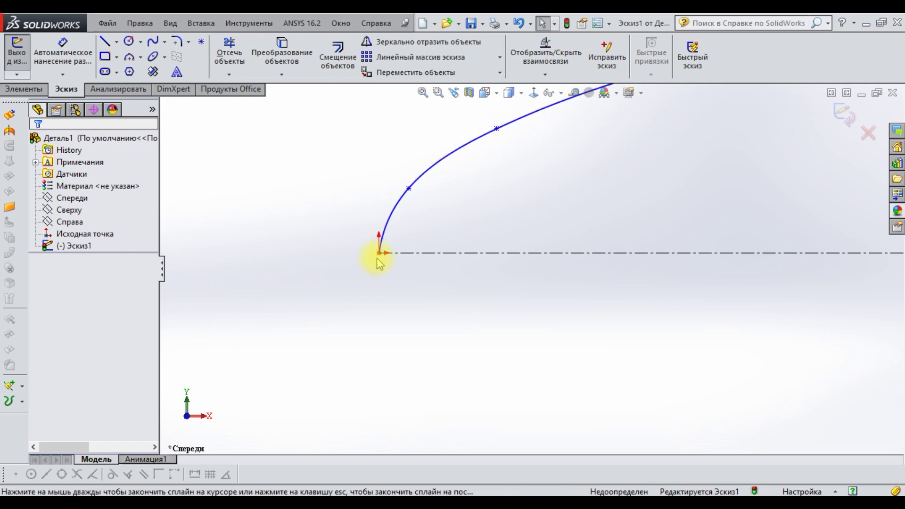
click(116, 41)
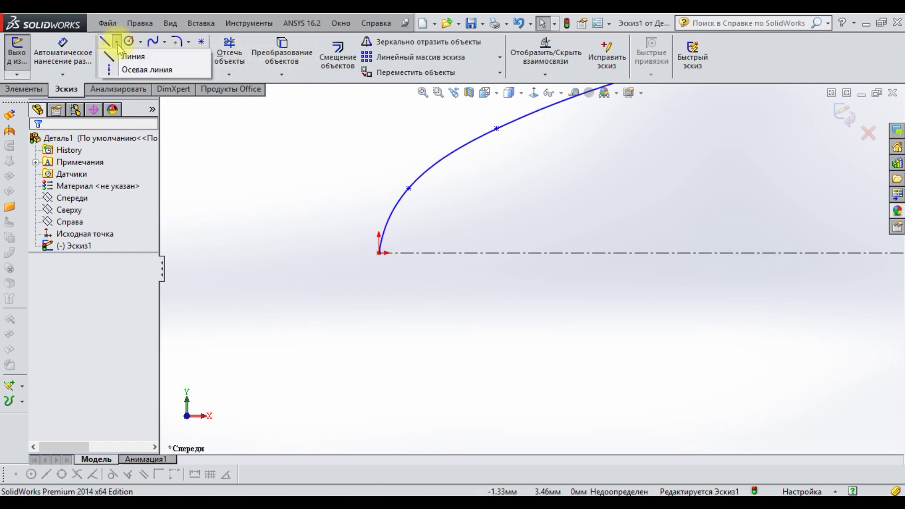
click(111, 71)
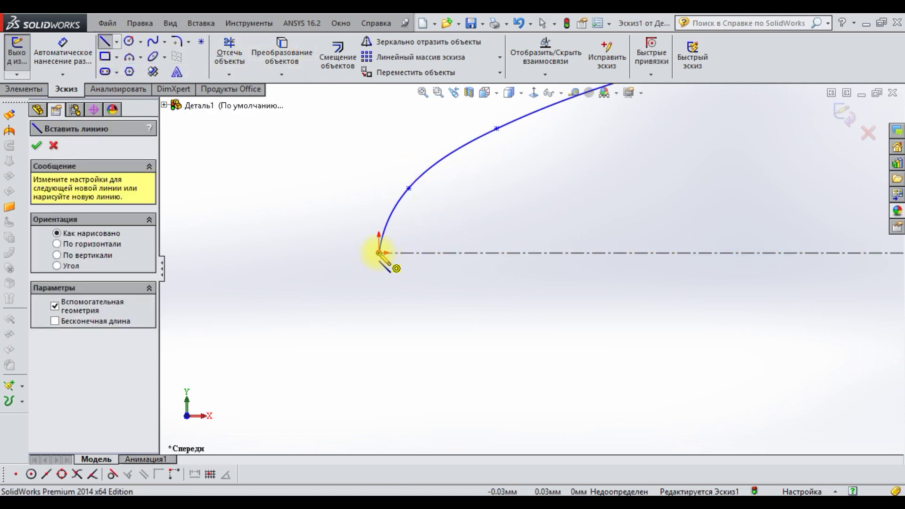
click(379, 253)
click(379, 118)
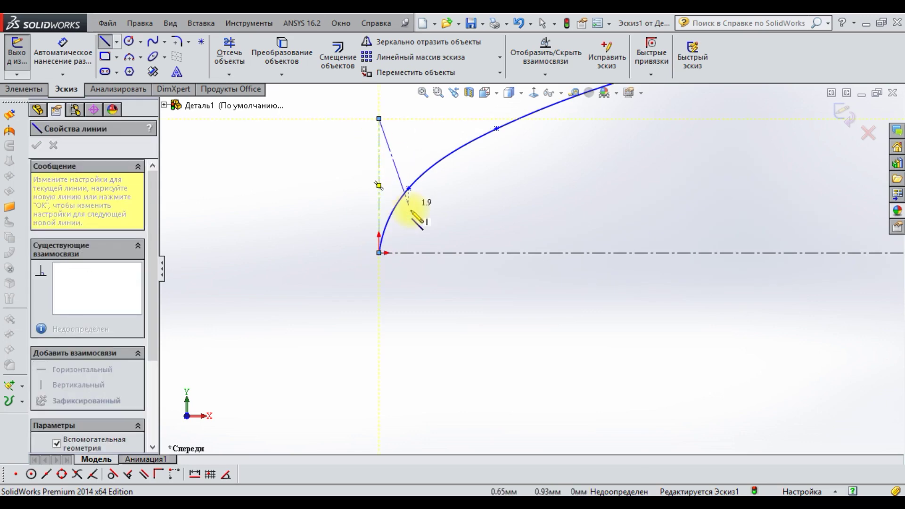
key(Escape)
key(Escape)
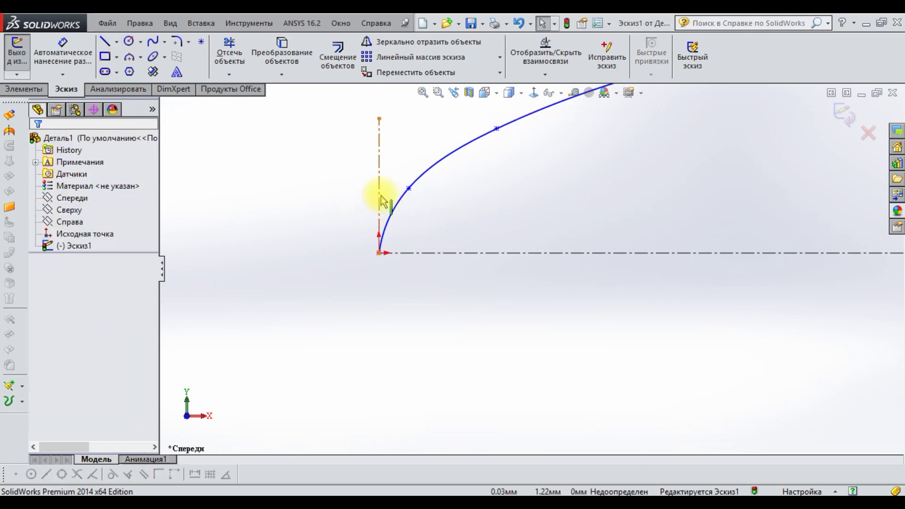
- Add a Tangent relation between the upper spline and the vertical centerline
click(380, 200)
ctrl+click(396, 209)
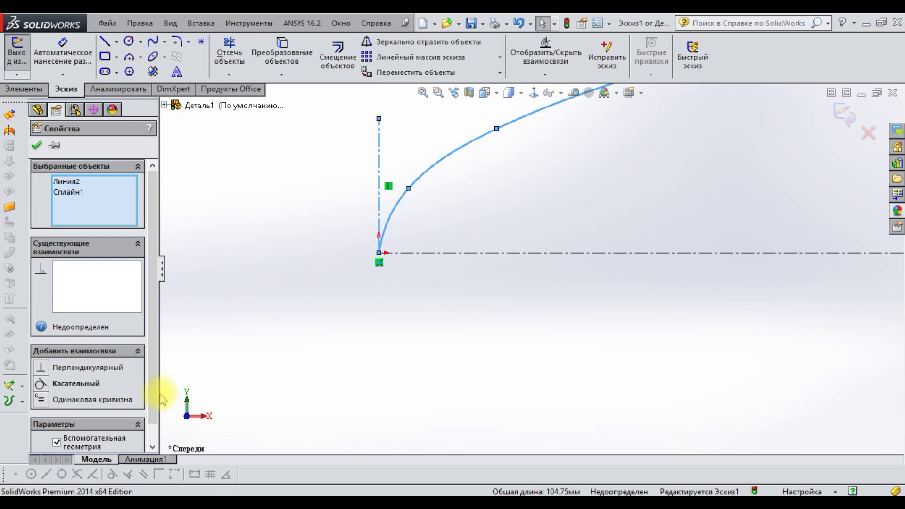
click(90, 383)
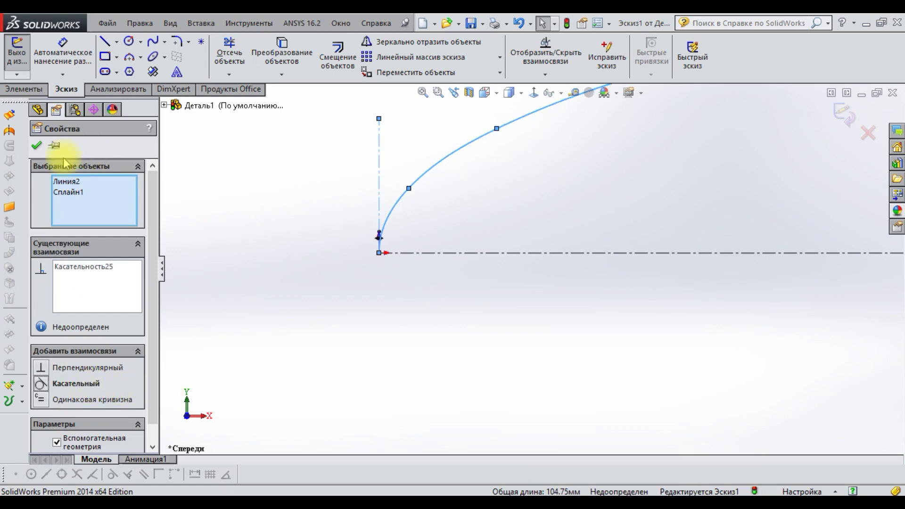
click(37, 145)
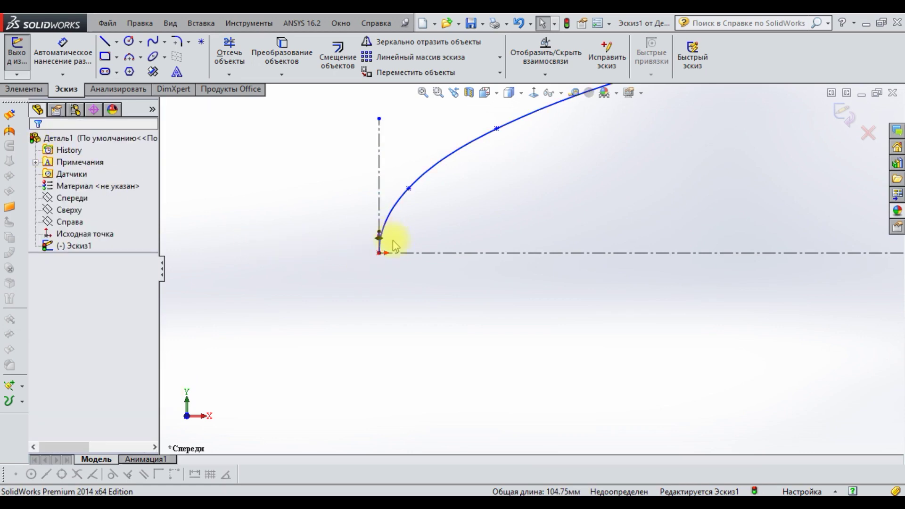
scroll(436, 254, up, 1)
scroll(438, 252, up, 2)
scroll(453, 254, up, 2)
scroll(476, 264, up, 1)
scroll(420, 253, up, 2)
scroll(420, 253, up, 2)
scroll(420, 252, up, 1)
key(f)
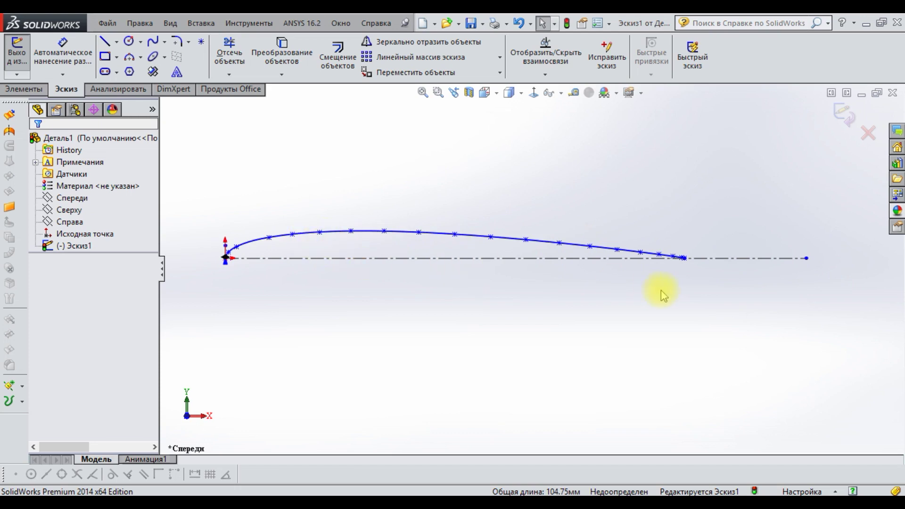
click(182, 142)
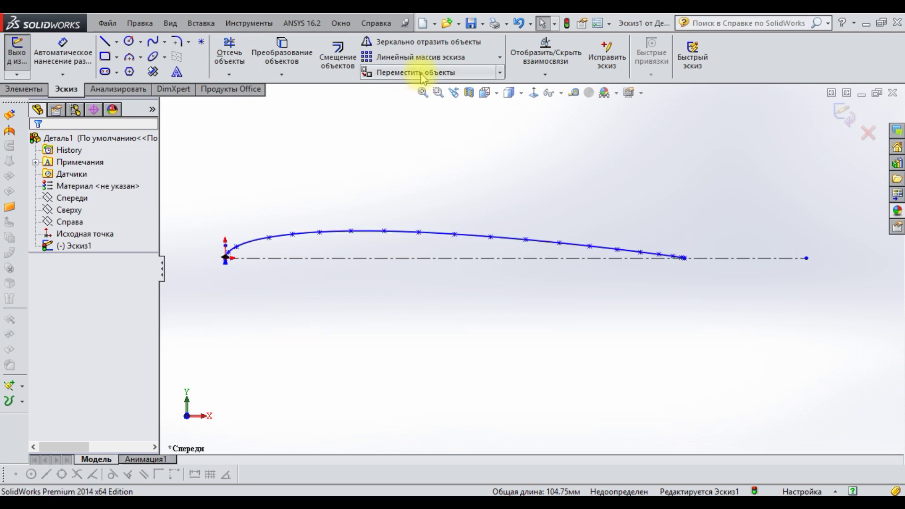
click(415, 41)
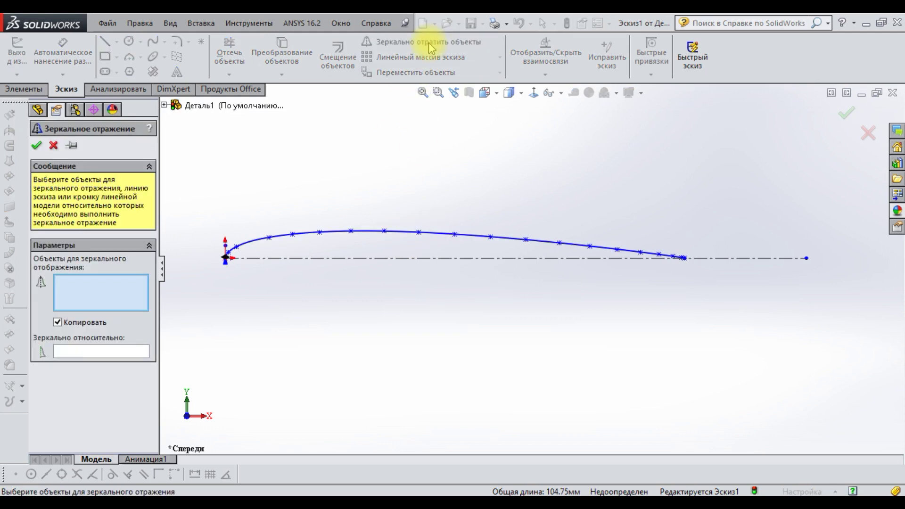
- Mirror the upper spline about the horizontal chord centerline to form the lower surface
click(385, 232)
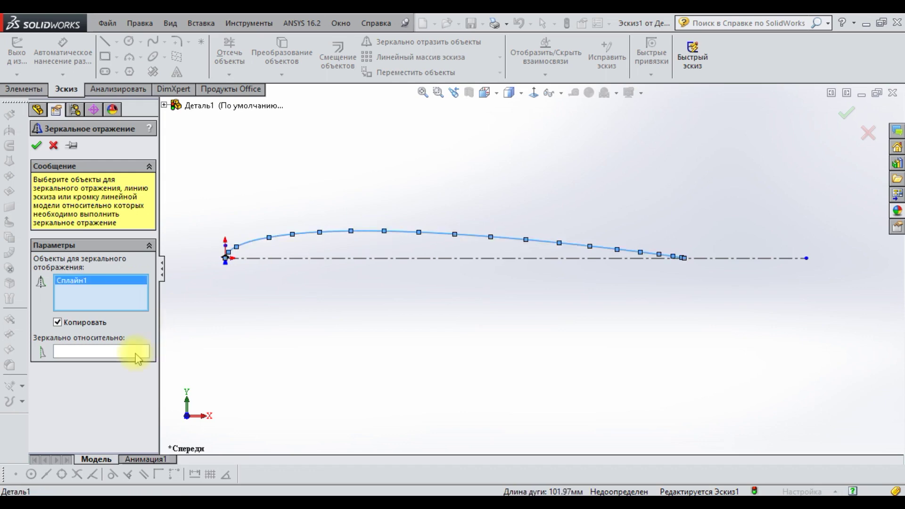
click(392, 259)
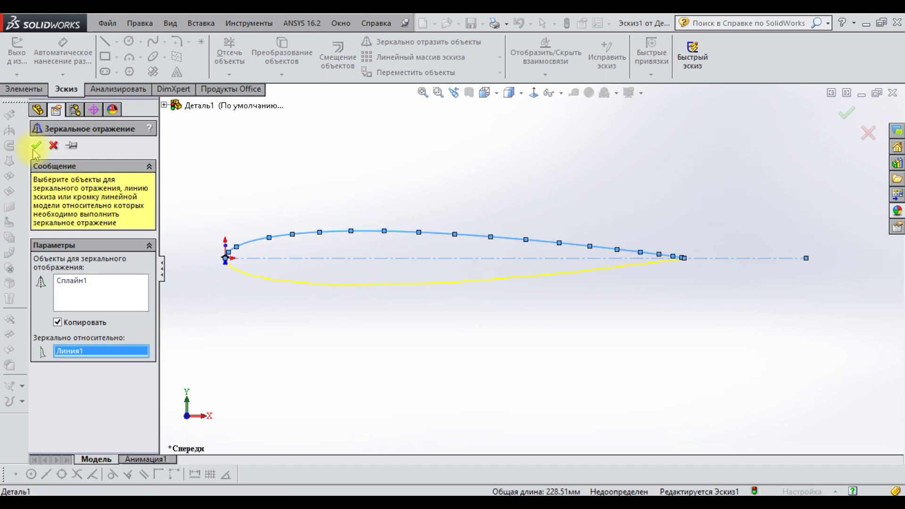
click(36, 145)
scroll(721, 259, down, 3)
scroll(622, 262, up, 2)
scroll(515, 276, down, 3)
scroll(549, 246, down, 2)
- Close the trailing edge with a vertical line joining the two spline ends
click(104, 41)
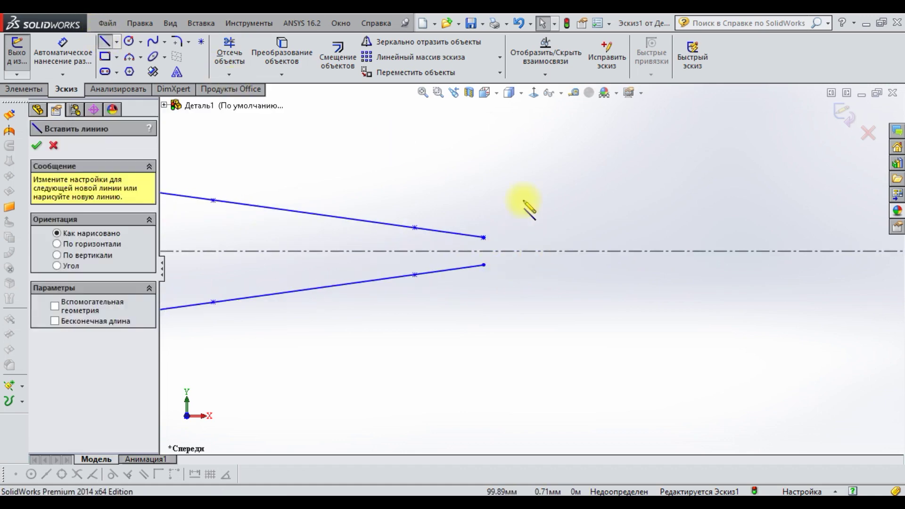
click(484, 237)
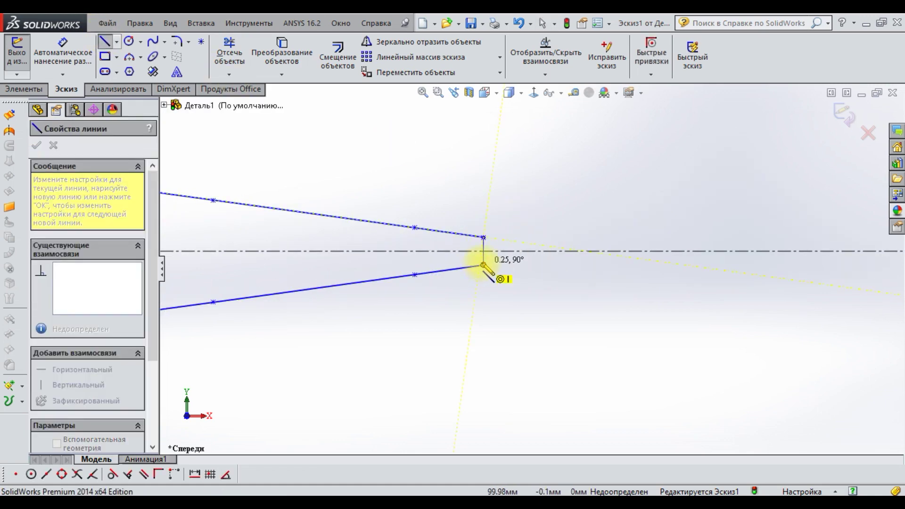
click(483, 267)
scroll(593, 294, up, 2)
scroll(592, 293, up, 2)
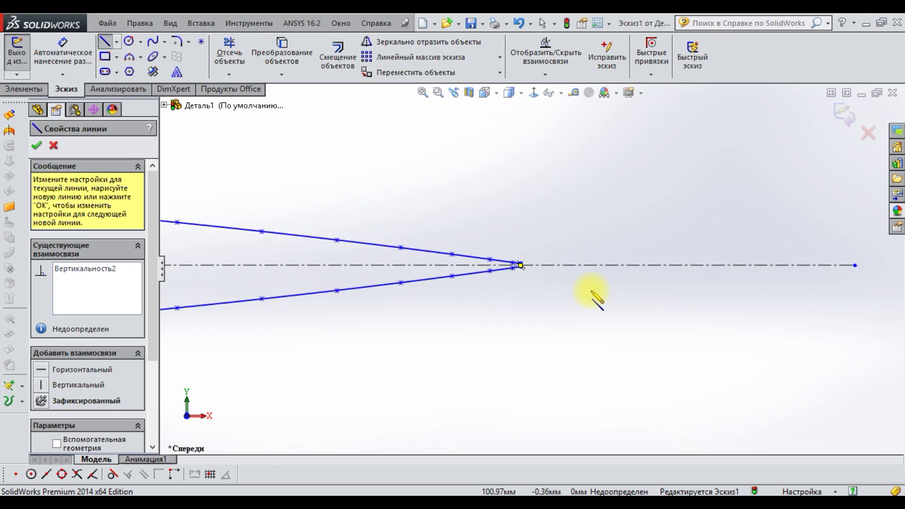
scroll(595, 300, up, 3)
scroll(399, 312, down, 3)
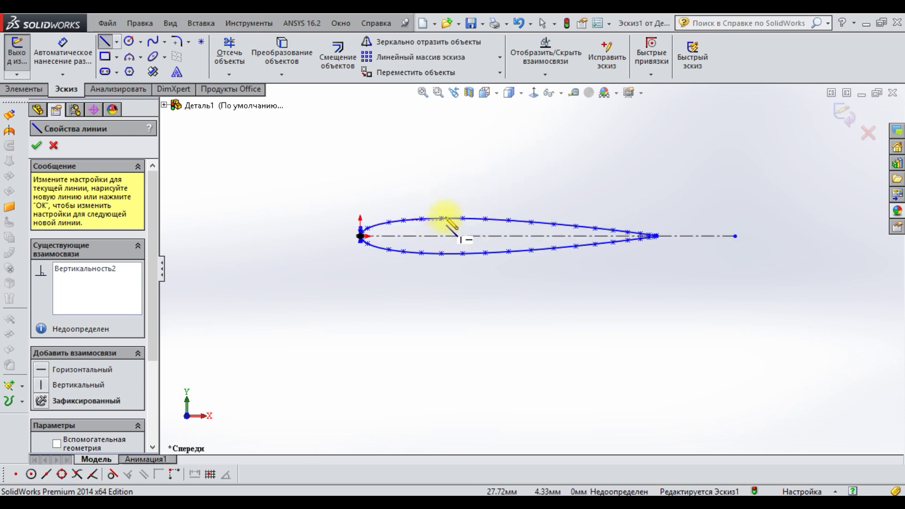
key(Escape)
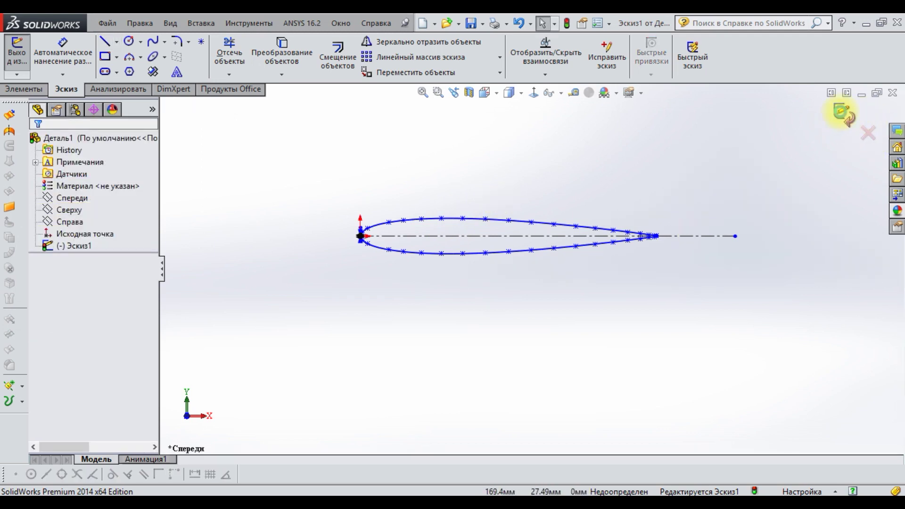
- Extrude the airfoil sketch 100 mm as Бобышка-Вытянуть1
click(842, 113)
middle_drag(657, 178, 654, 206)
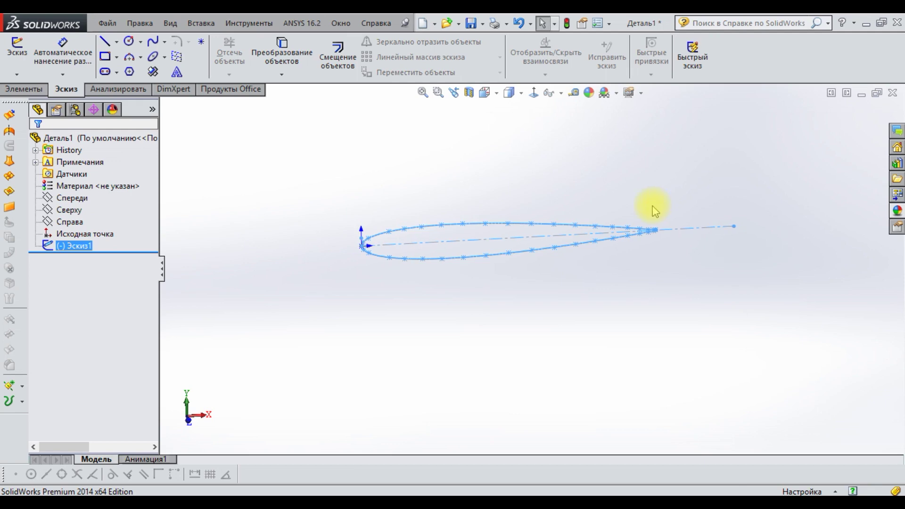
click(34, 92)
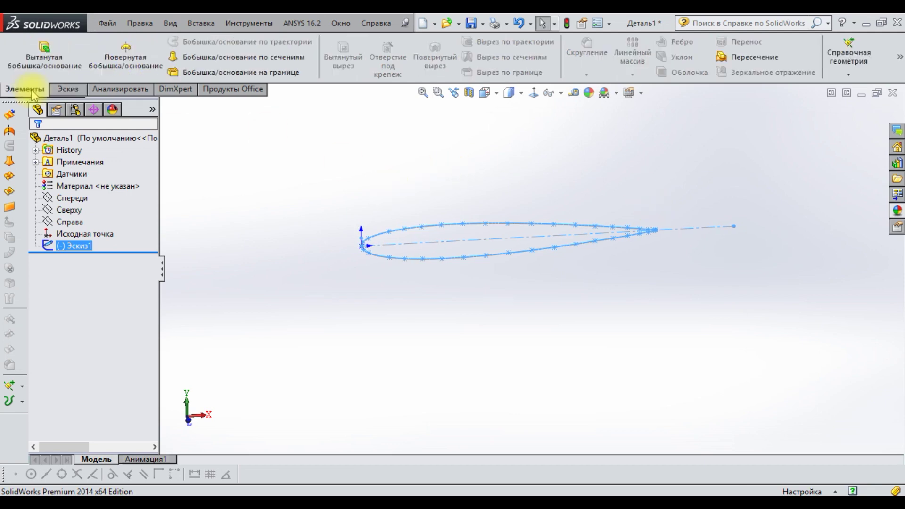
click(49, 64)
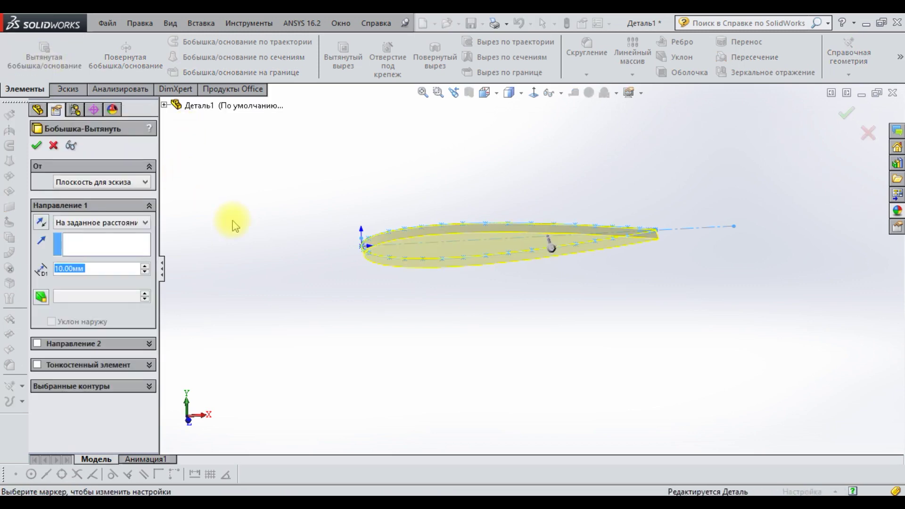
mouse_move(313, 257)
middle_down()
mouse_move(332, 271)
mouse_move(335, 290)
mouse_move(319, 289)
mouse_move(324, 280)
middle_up()
drag(111, 268, 41, 266)
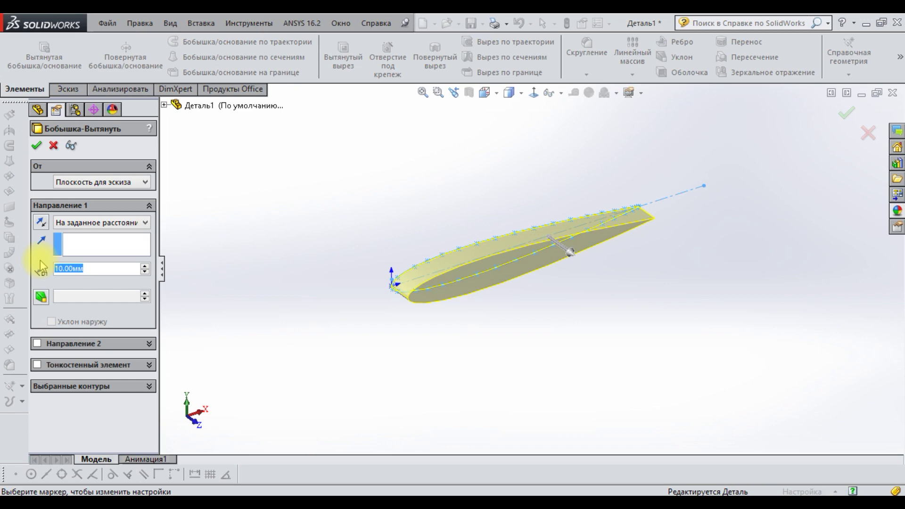
text(100)
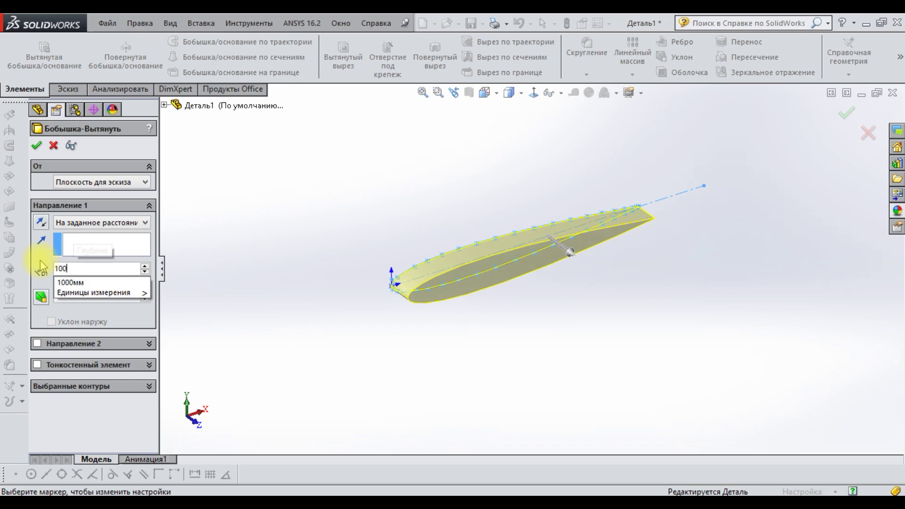
key(Return)
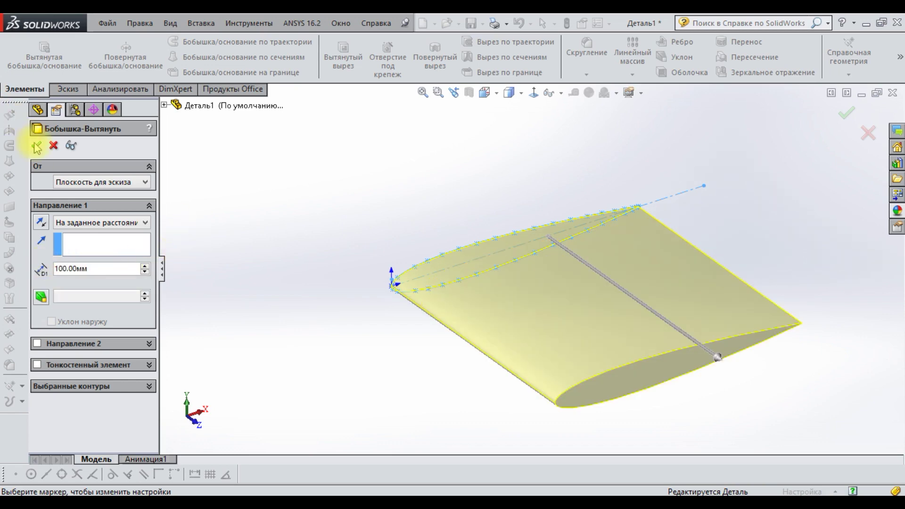
click(37, 147)
- Orbit and zoom around the new wing to inspect it from several sides
scroll(531, 272, up, 3)
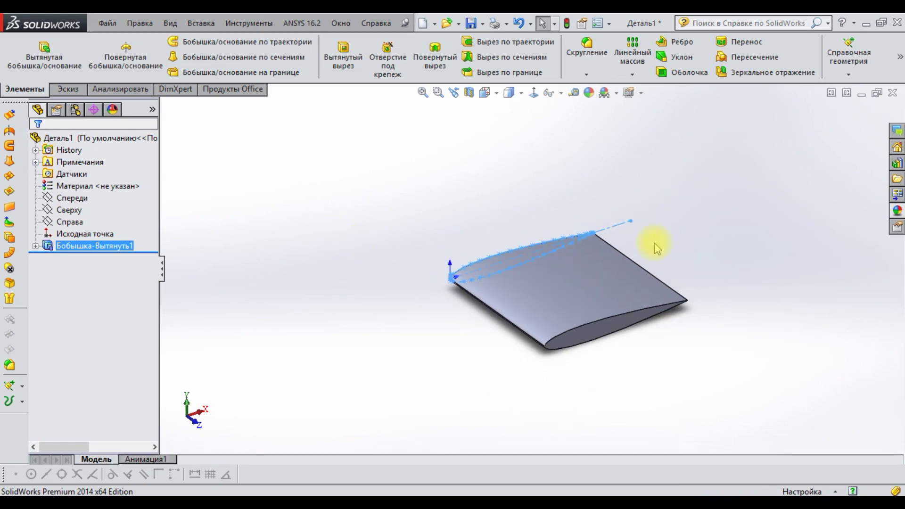
click(732, 262)
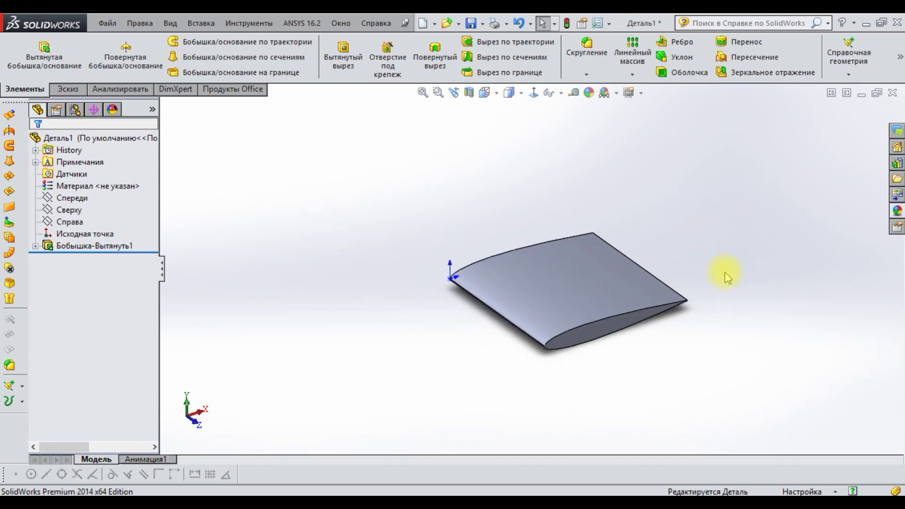
middle_drag(718, 271, 723, 272)
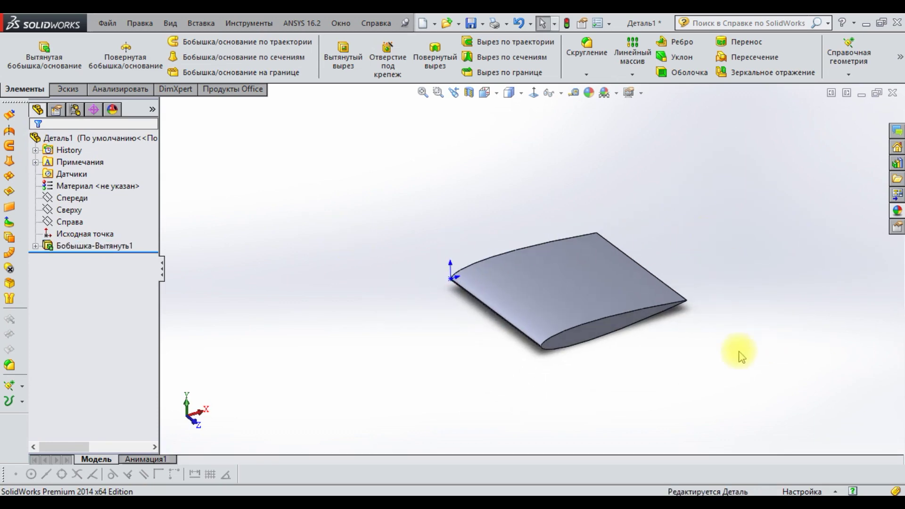
mouse_move(689, 352)
middle_down()
mouse_move(680, 325)
mouse_move(693, 349)
mouse_move(638, 325)
mouse_move(591, 272)
mouse_move(728, 306)
mouse_move(652, 245)
mouse_move(660, 317)
mouse_move(603, 289)
middle_up()
scroll(456, 261, down, 3)
scroll(434, 265, down, 3)
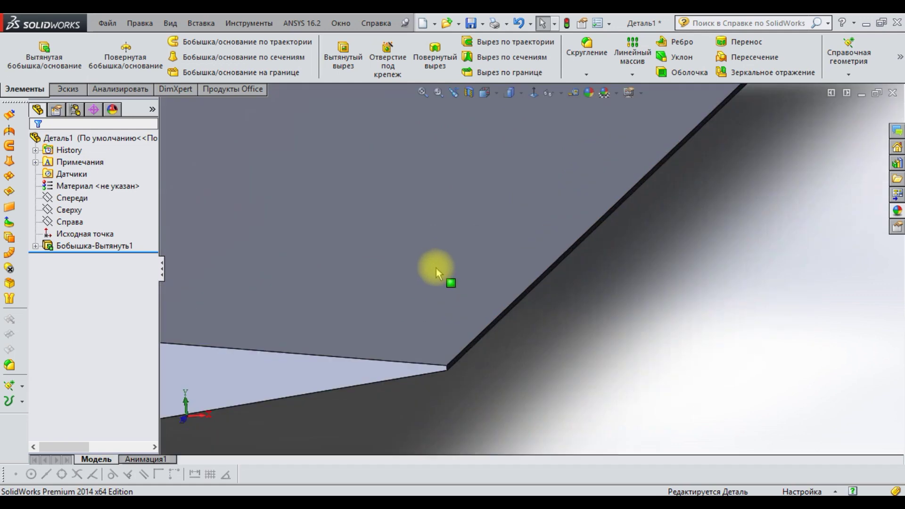
scroll(504, 287, up, 6)
scroll(504, 287, up, 2)
middle_drag(502, 288, 542, 277)
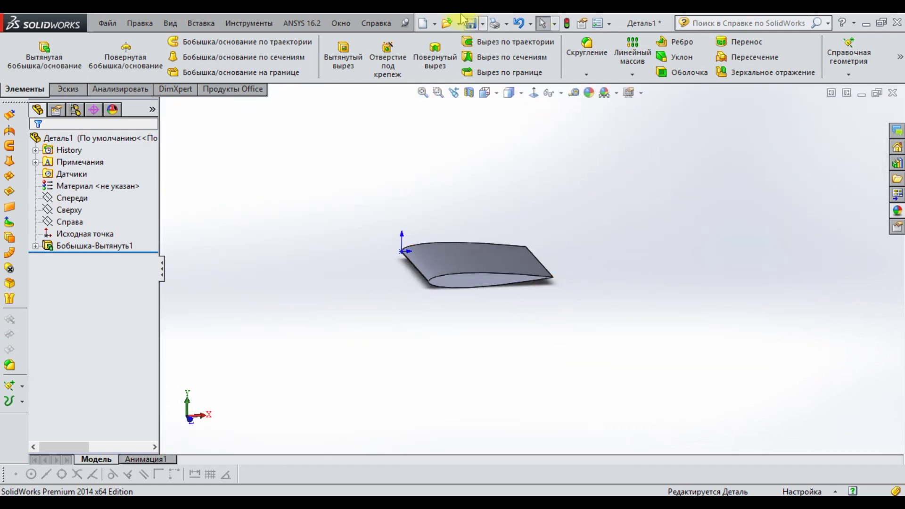
click(469, 22)
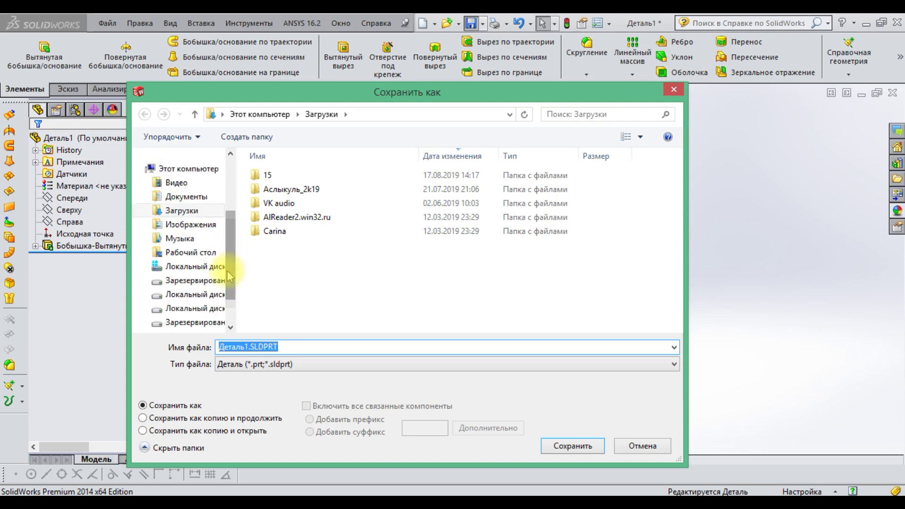
- Save the wing part as Naca 0012.SLDPRT in the F:\ANSYS 1\Airfoil folder
click(207, 309)
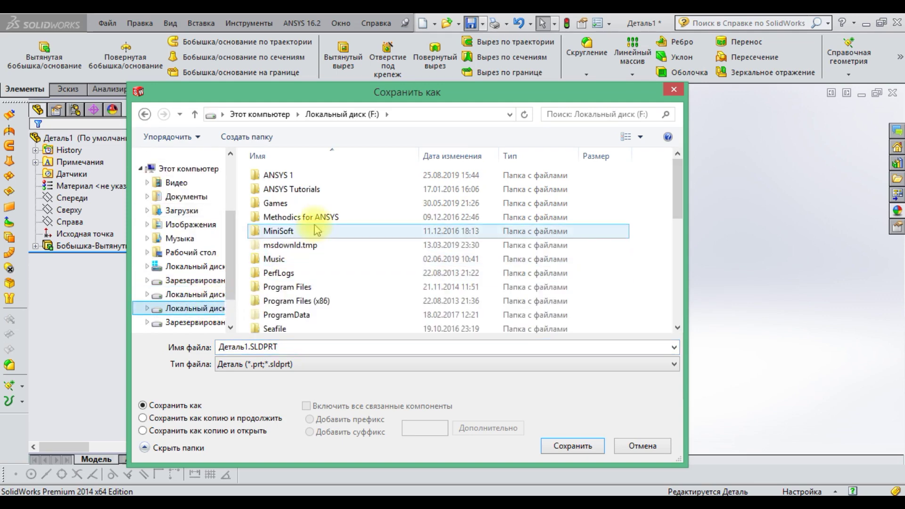
double_click(307, 176)
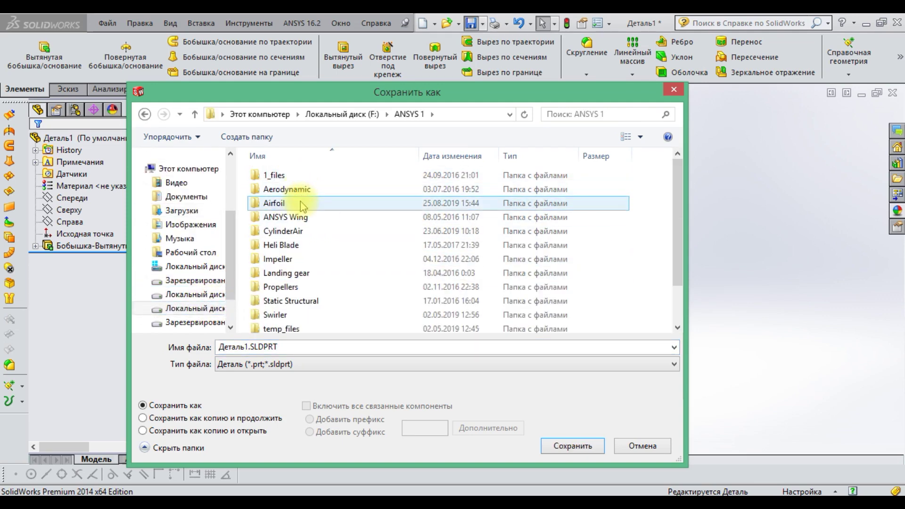
double_click(298, 203)
drag(241, 347, 249, 348)
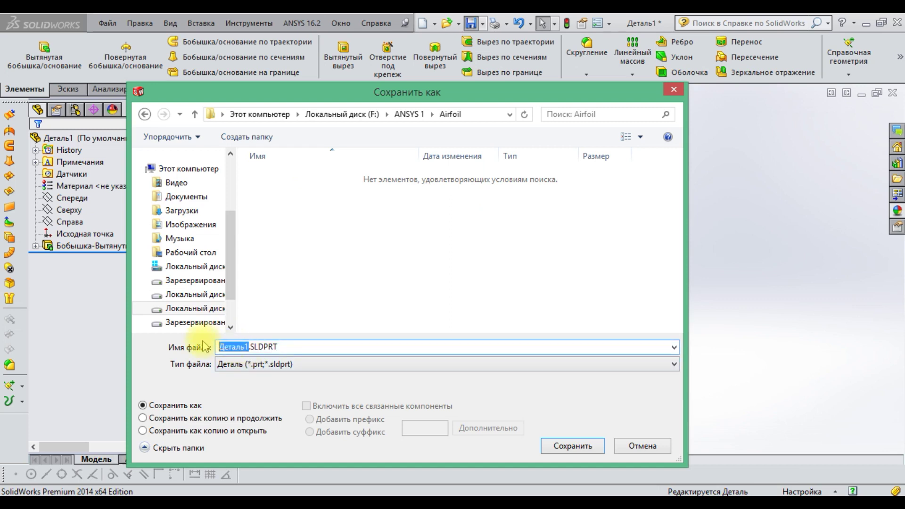
text(Naca 0012)
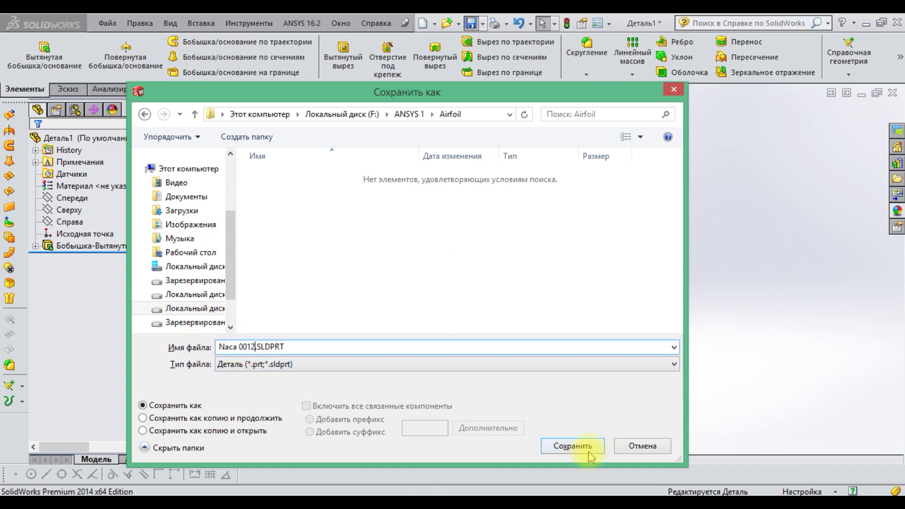
click(572, 446)
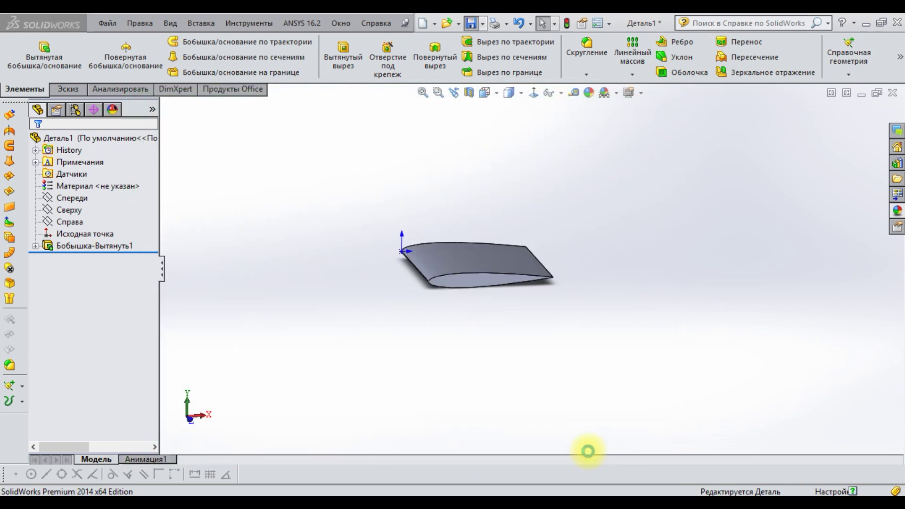
mouse_move(443, 248)
middle_down()
mouse_move(454, 238)
mouse_move(473, 256)
middle_up()
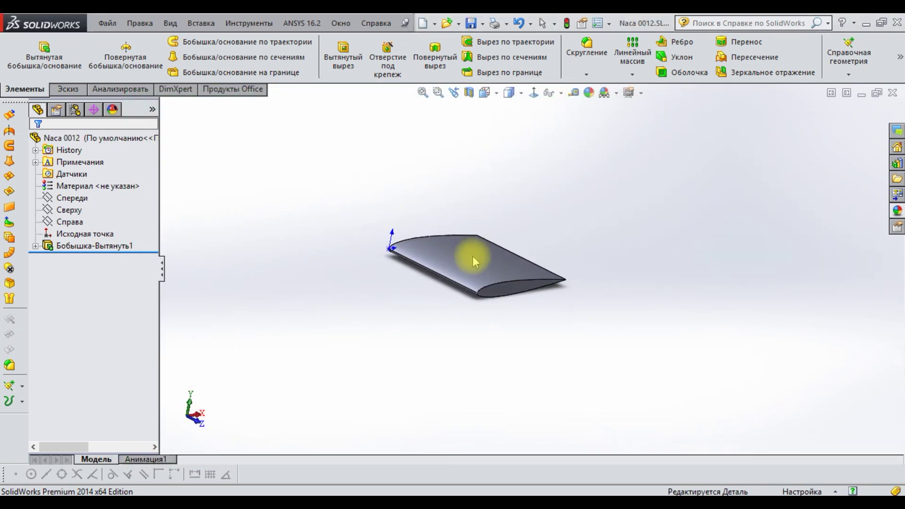
- Add a Масштаб feature scaling the wing uniformly by 2 about Исходная точка
middle_drag(415, 248, 500, 239)
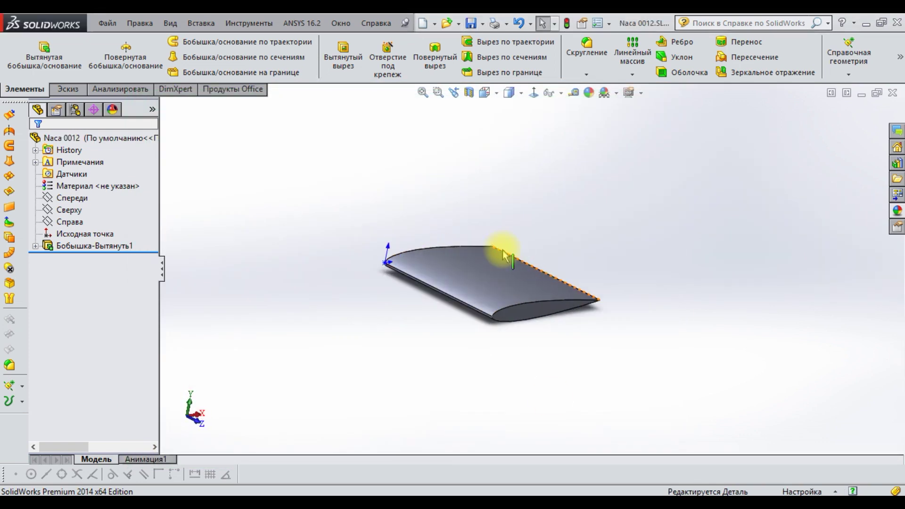
mouse_move(409, 258)
middle_down()
mouse_move(429, 271)
mouse_move(438, 261)
mouse_move(453, 277)
mouse_move(397, 293)
mouse_move(446, 279)
mouse_move(448, 239)
middle_up()
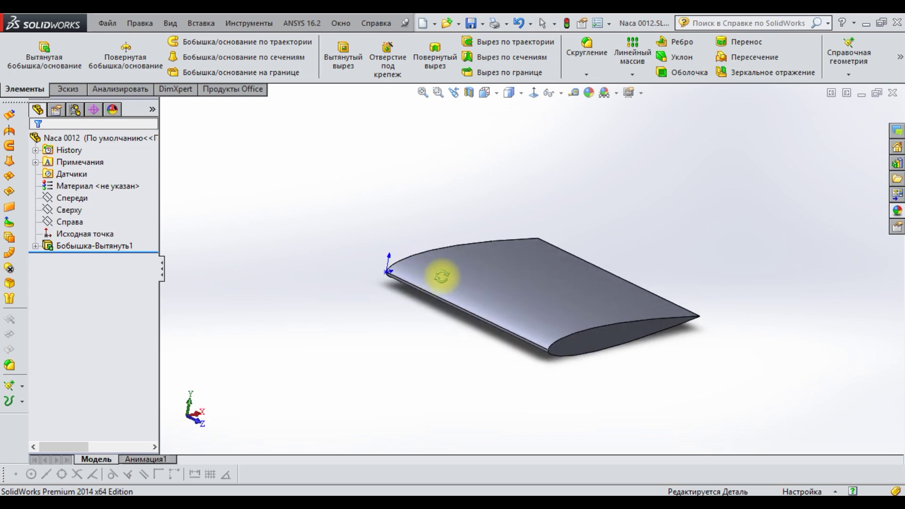
click(201, 23)
mouse_move(225, 67)
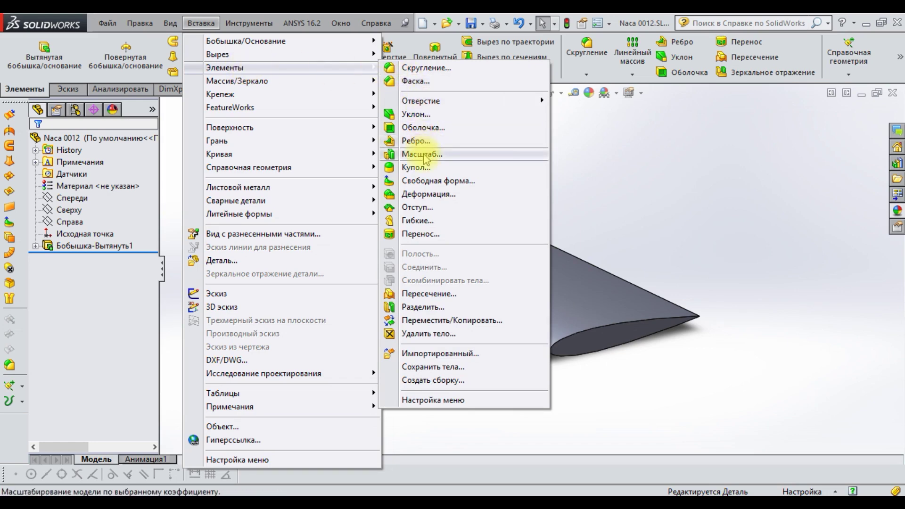
click(421, 153)
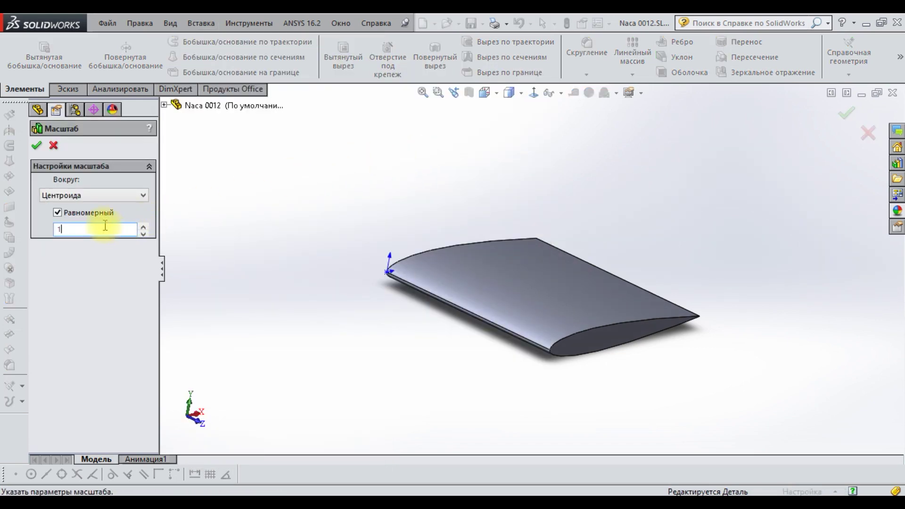
double_click(86, 229)
click(99, 195)
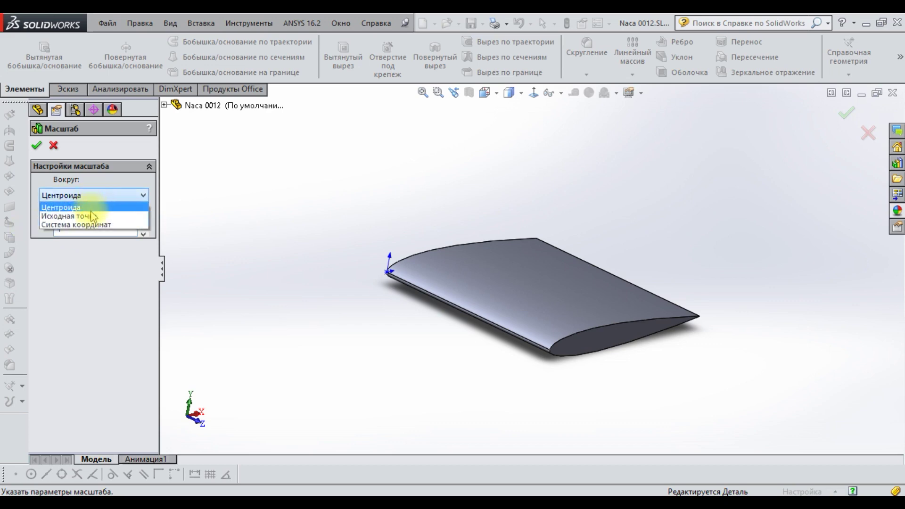
click(89, 216)
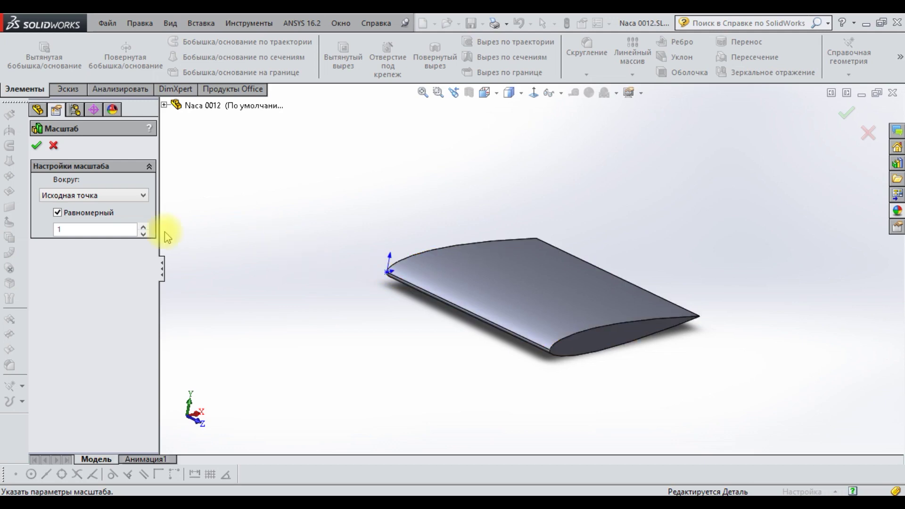
double_click(80, 230)
text(2)
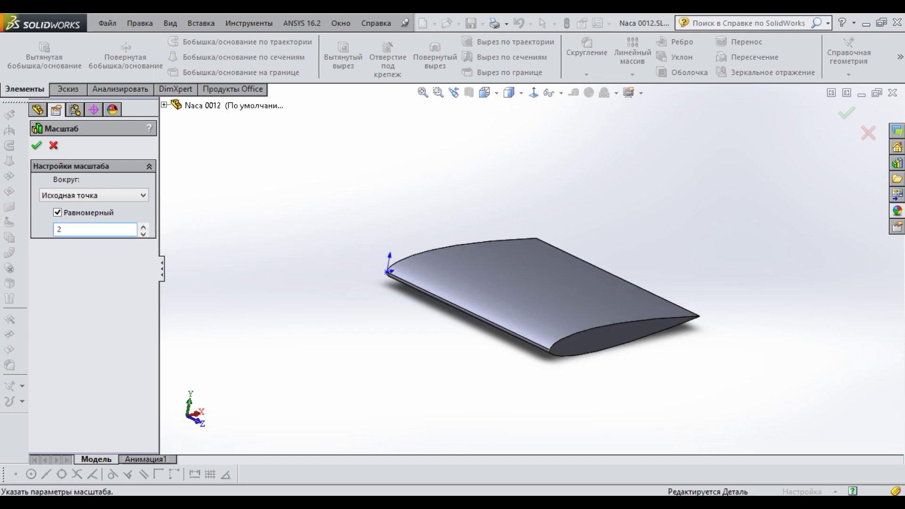
click(36, 147)
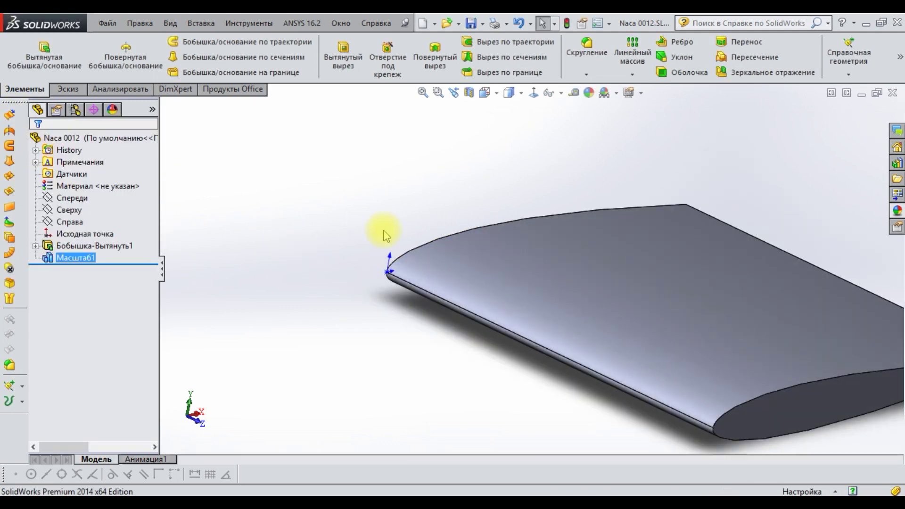
- Measure the scaled wing's leading edge, confirming it is 200 mm long
click(323, 182)
key(f)
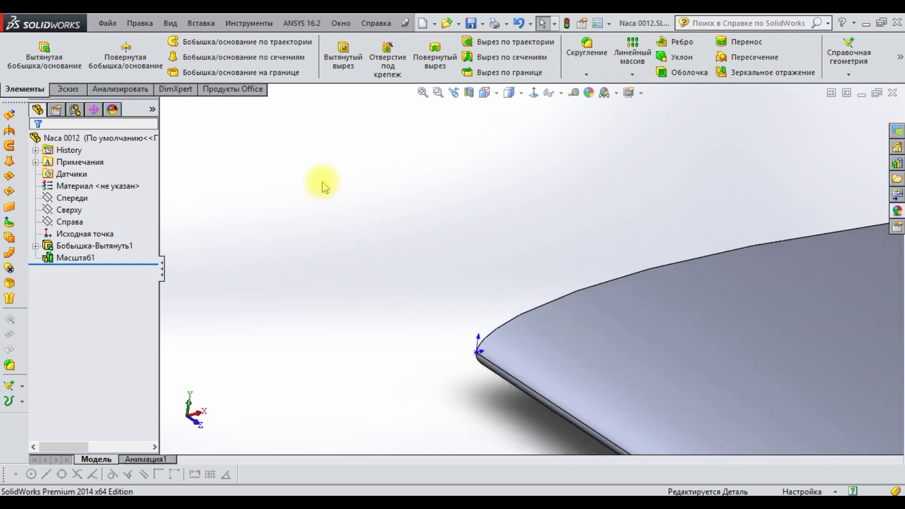
click(574, 93)
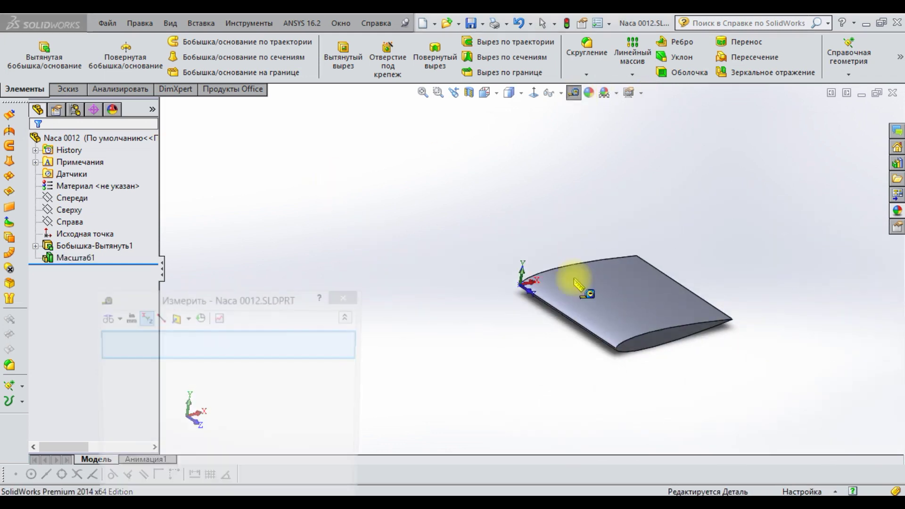
click(571, 320)
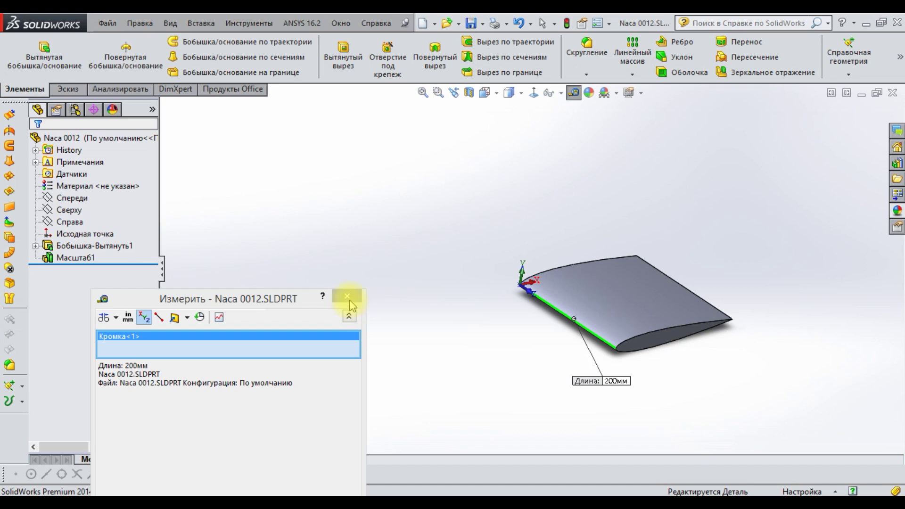
click(347, 296)
- Measure the distance between the two parallel spanwise edges: 200 mm
click(574, 93)
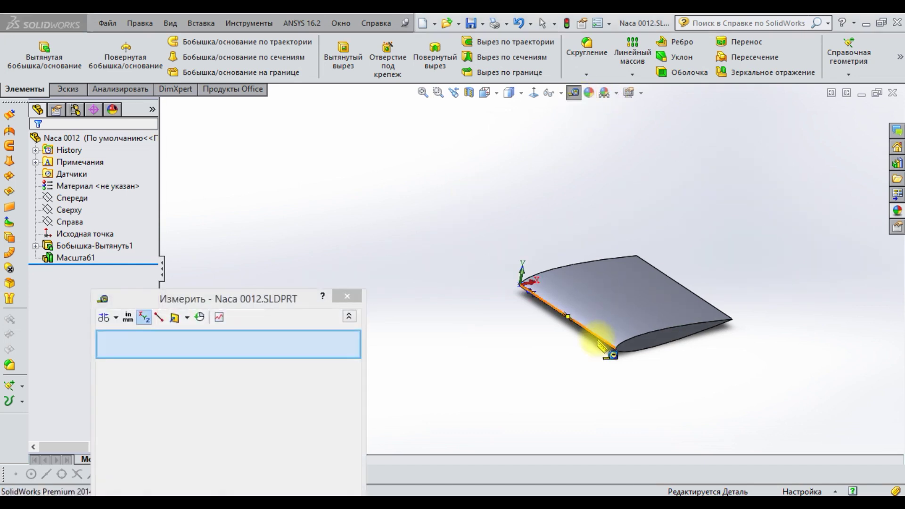
click(605, 344)
click(698, 297)
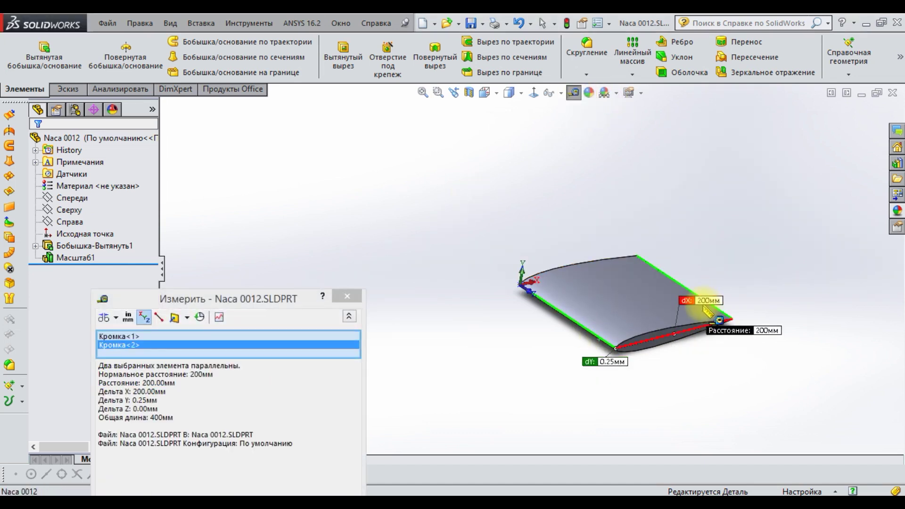
click(348, 296)
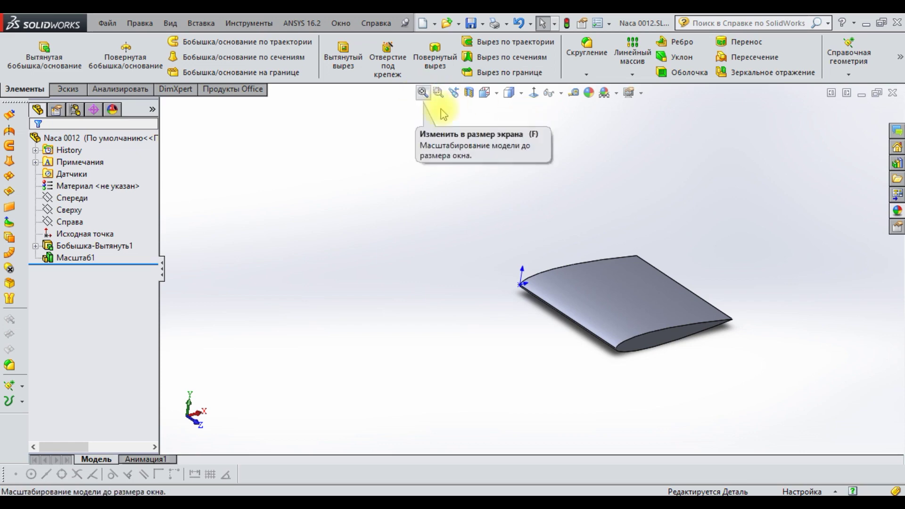
click(220, 23)
mouse_move(225, 67)
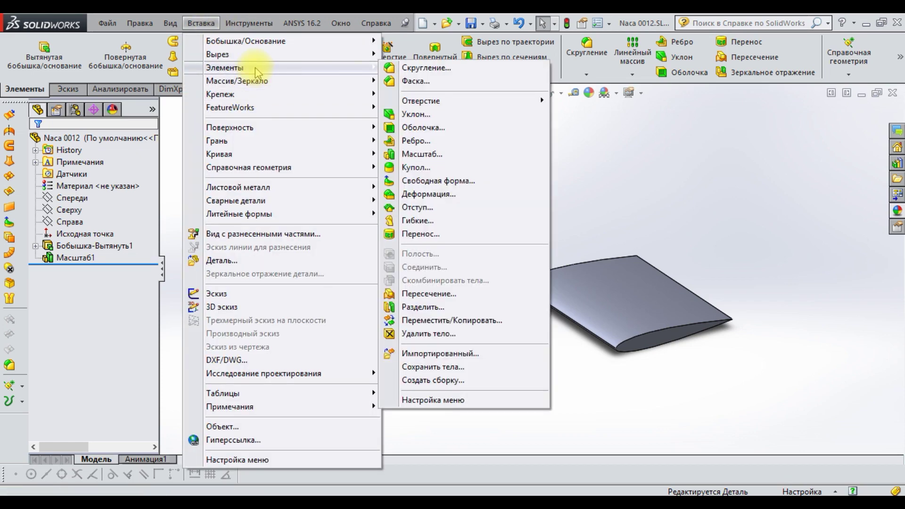
- Rotate the airfoil body 5° about its nose edge with a Move/Copy Body feature
click(497, 323)
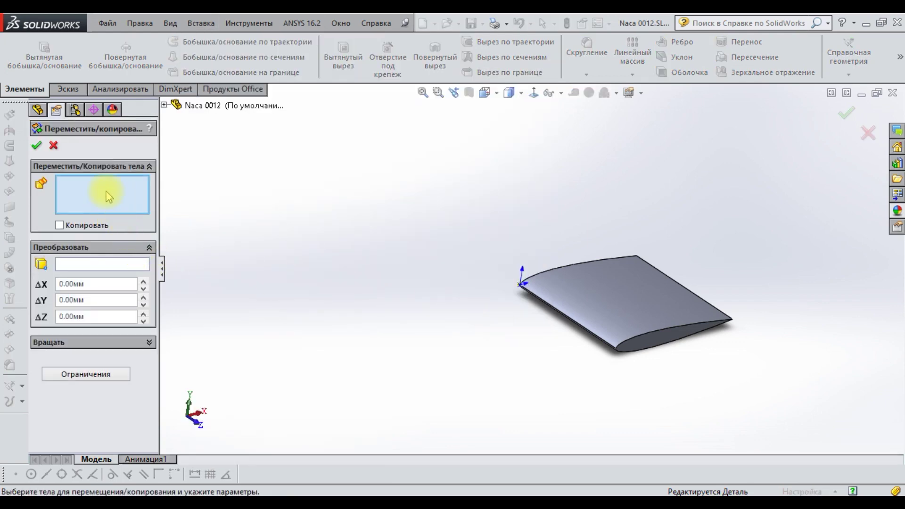
click(647, 312)
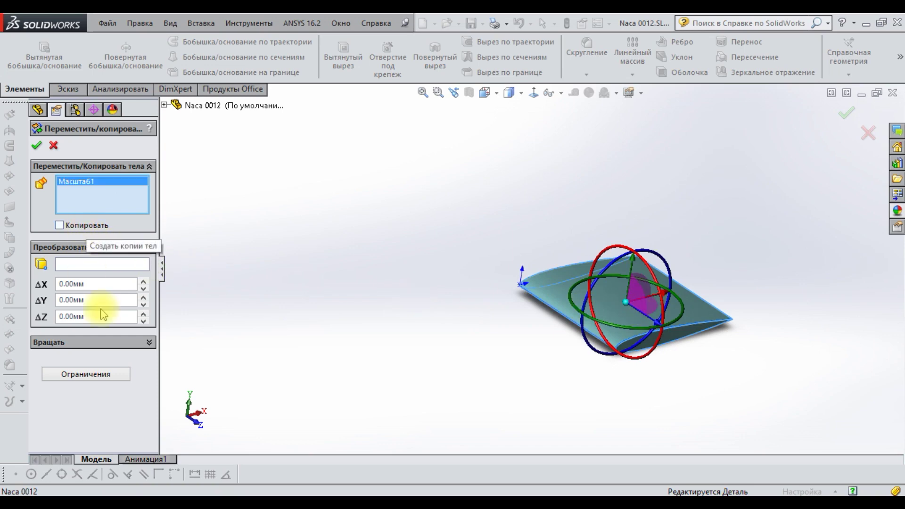
click(121, 343)
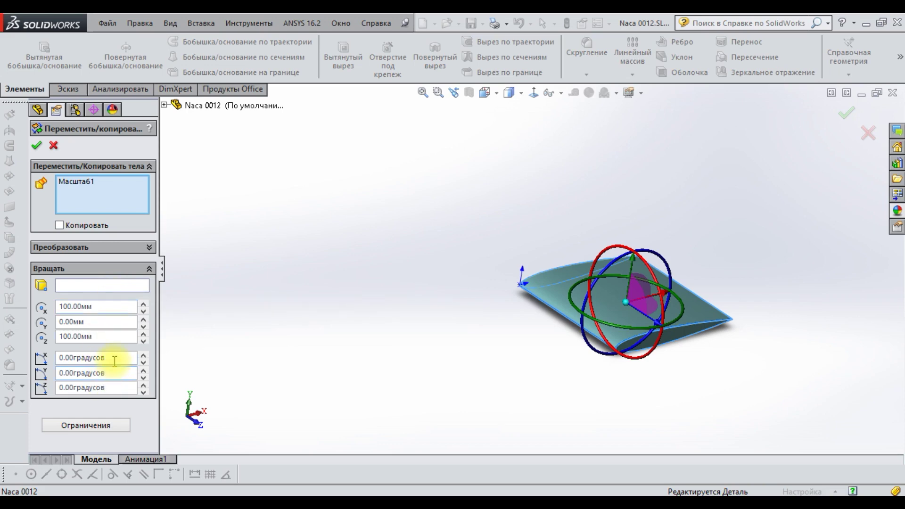
click(91, 291)
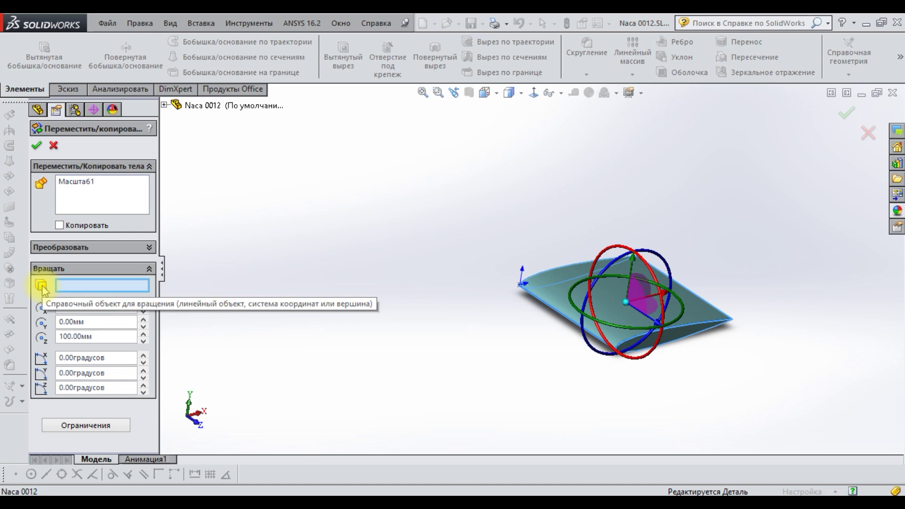
click(538, 305)
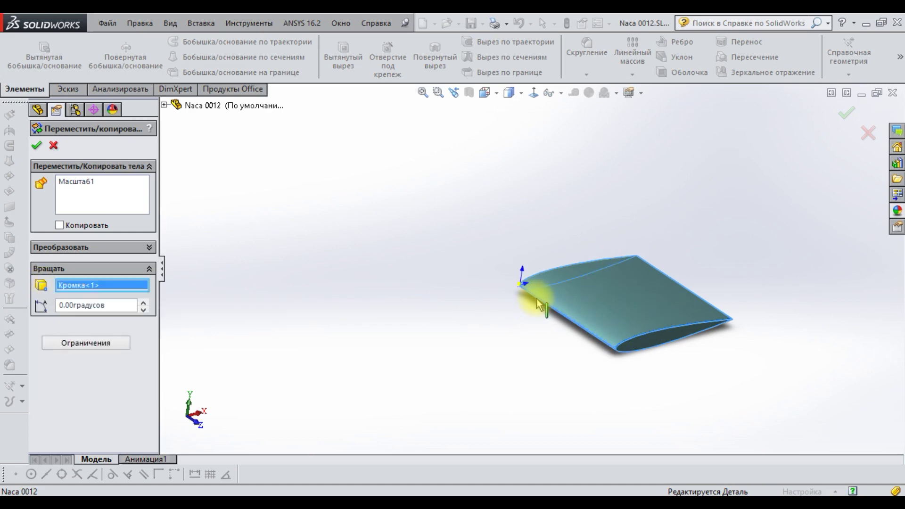
click(122, 304)
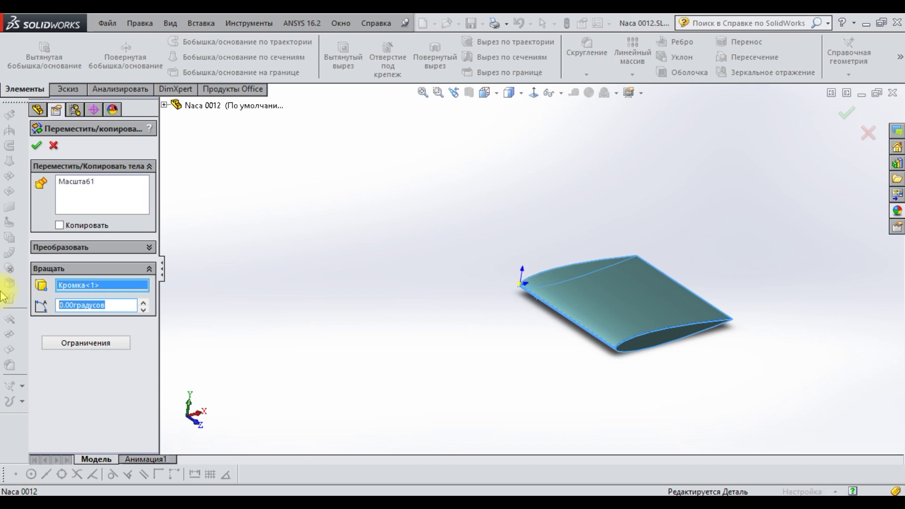
text(5)
key(Return)
mouse_move(426, 348)
middle_down()
mouse_move(390, 280)
mouse_move(395, 286)
middle_up()
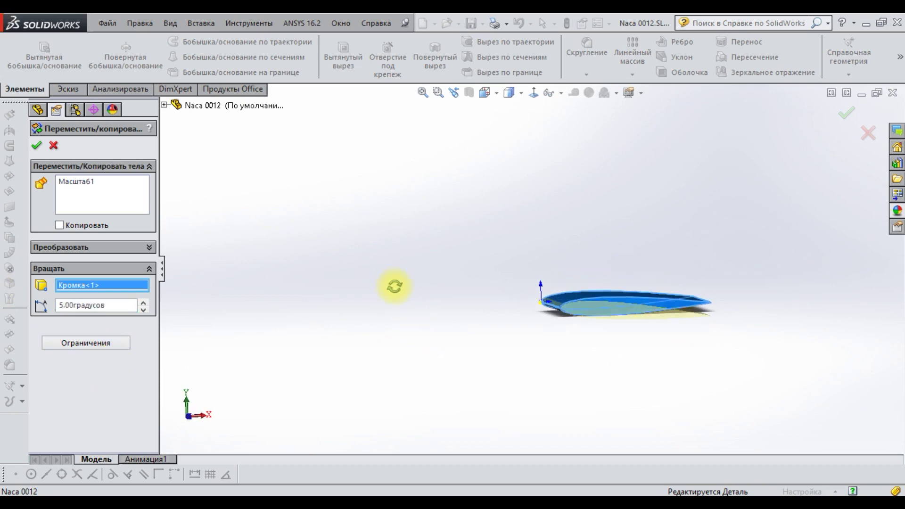
click(36, 148)
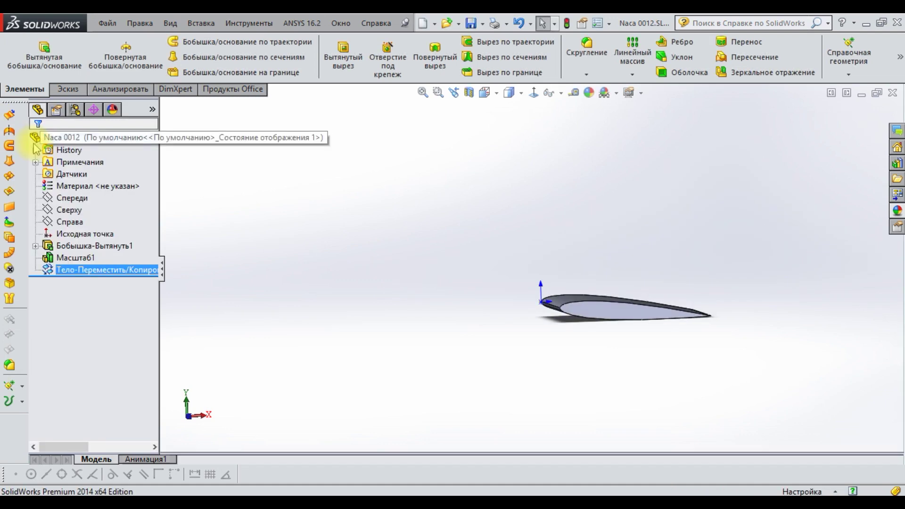
- Show the airfoil straight on in the Front view
click(425, 274)
mouse_move(686, 186)
middle_down()
mouse_move(673, 191)
mouse_move(545, 109)
middle_up()
click(534, 93)
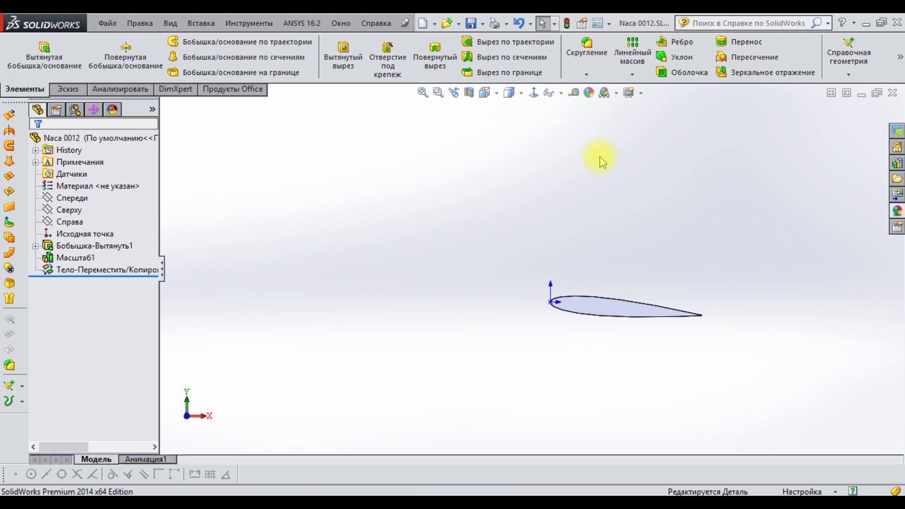
right_click(112, 283)
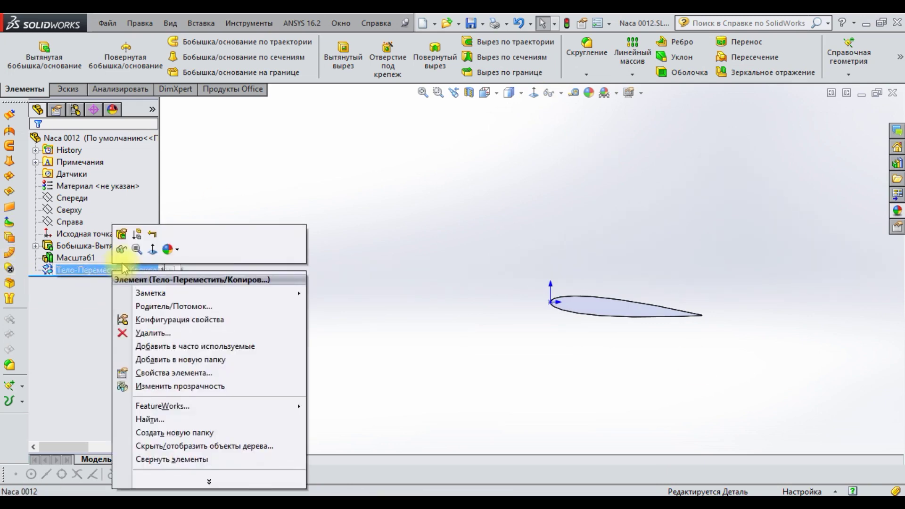
key(Escape)
- Try a 10° angle in the Move/Copy Body feature, then undo back to 5°
right_click(104, 282)
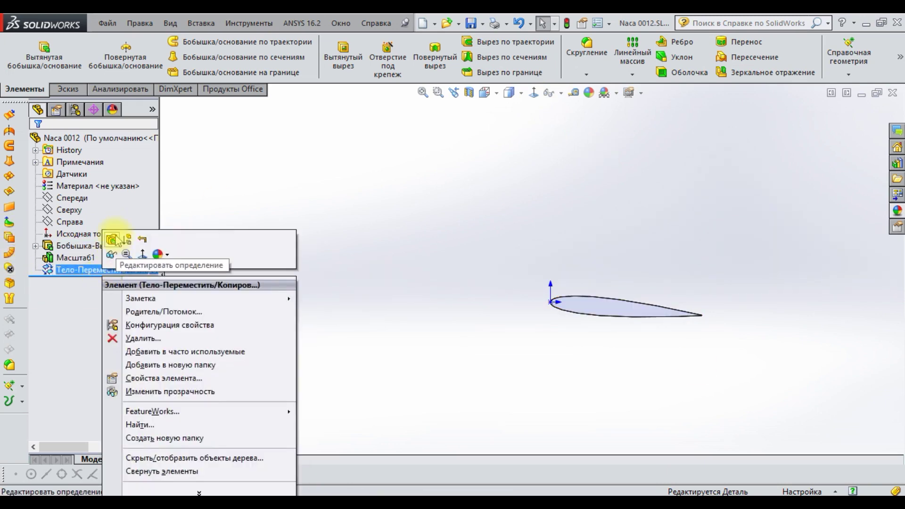
click(118, 250)
drag(106, 305, 19, 288)
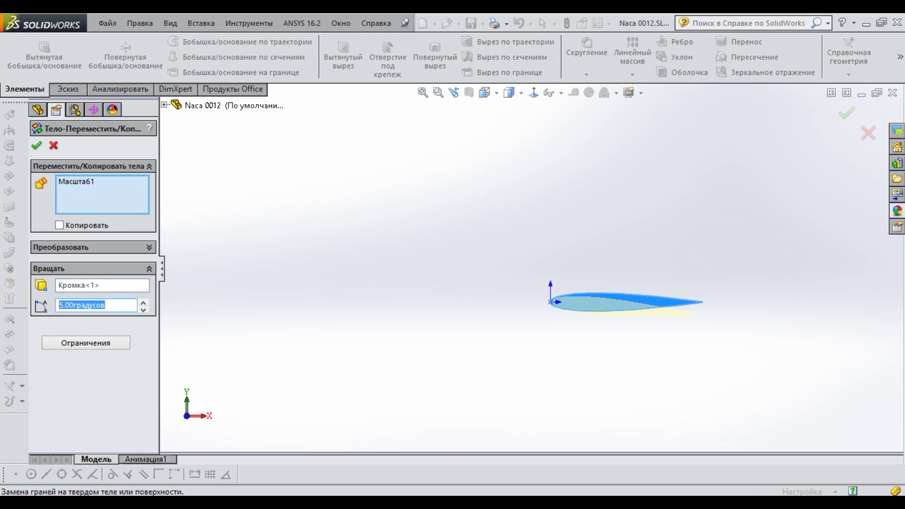
text(10)
key(Return)
click(37, 146)
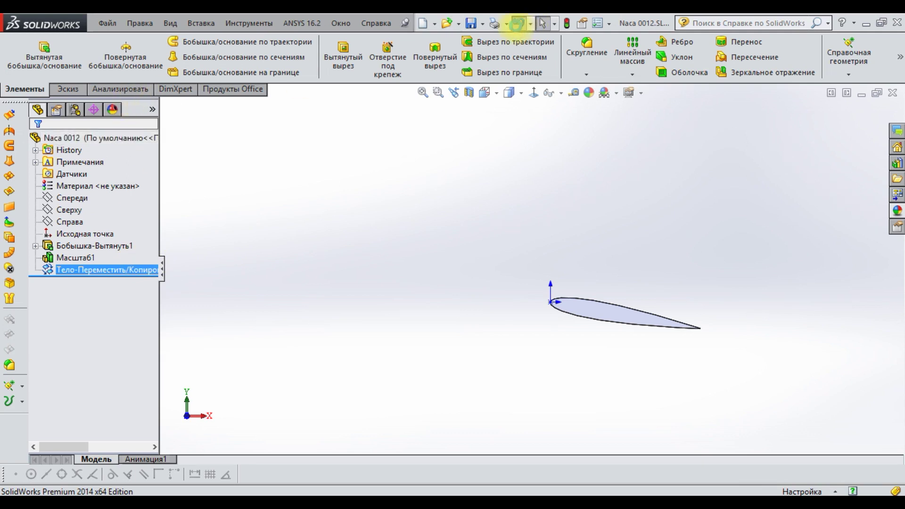
click(518, 23)
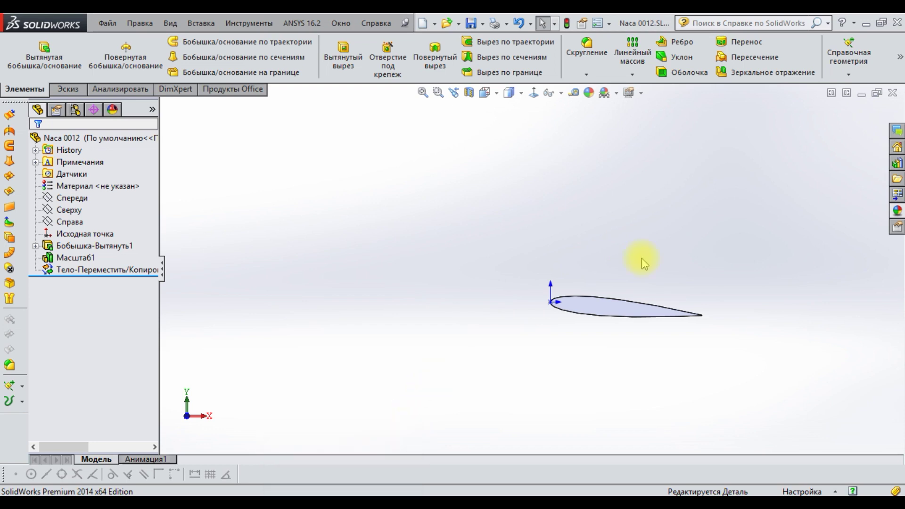
- Zoom the view and select the Front plane (Спереди)
scroll(529, 259, down, 1)
scroll(532, 262, up, 2)
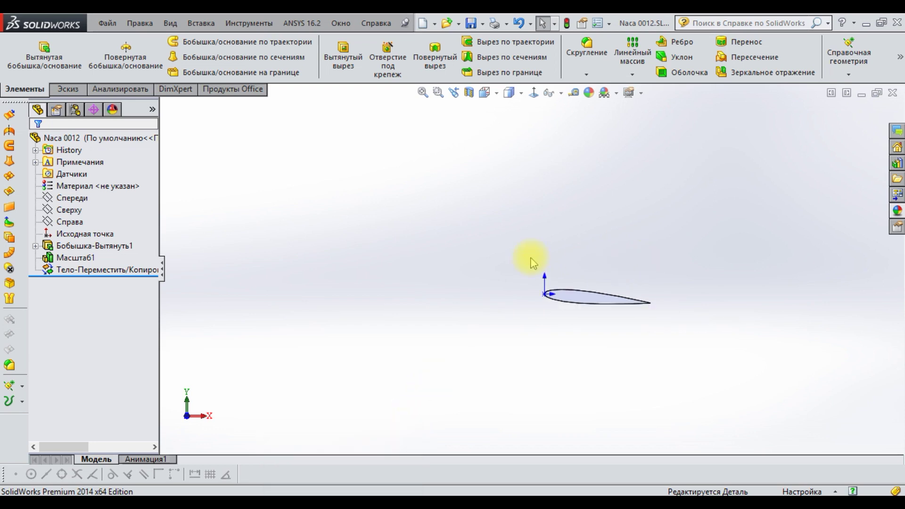
click(79, 200)
- Sketch a rectangle around the airfoil on the Front plane
click(68, 89)
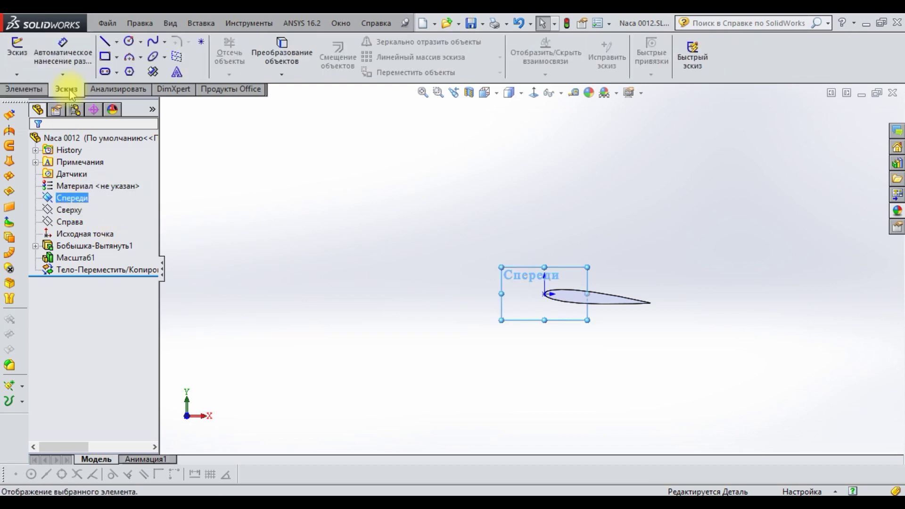
click(17, 47)
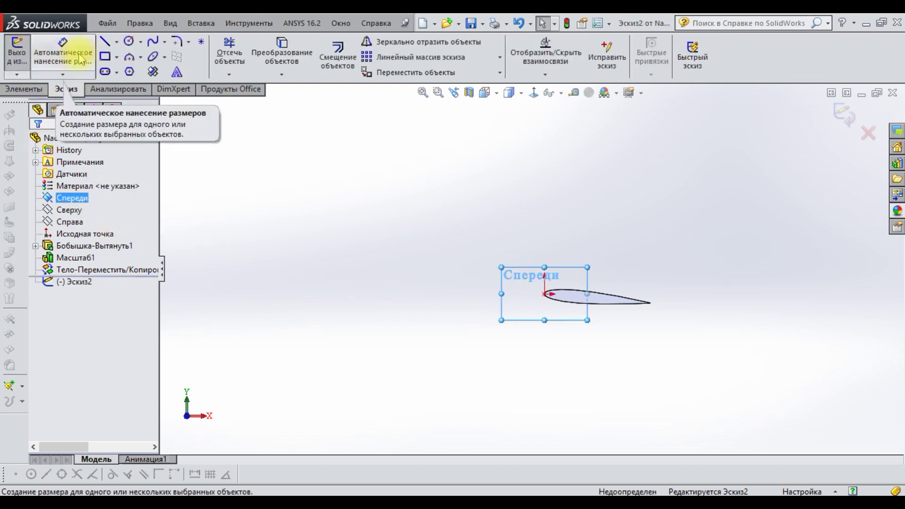
click(106, 57)
click(353, 170)
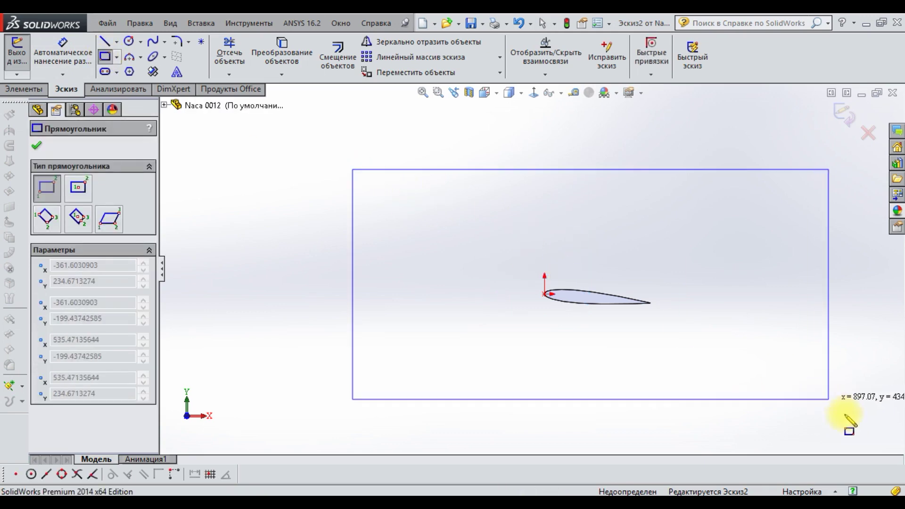
click(836, 420)
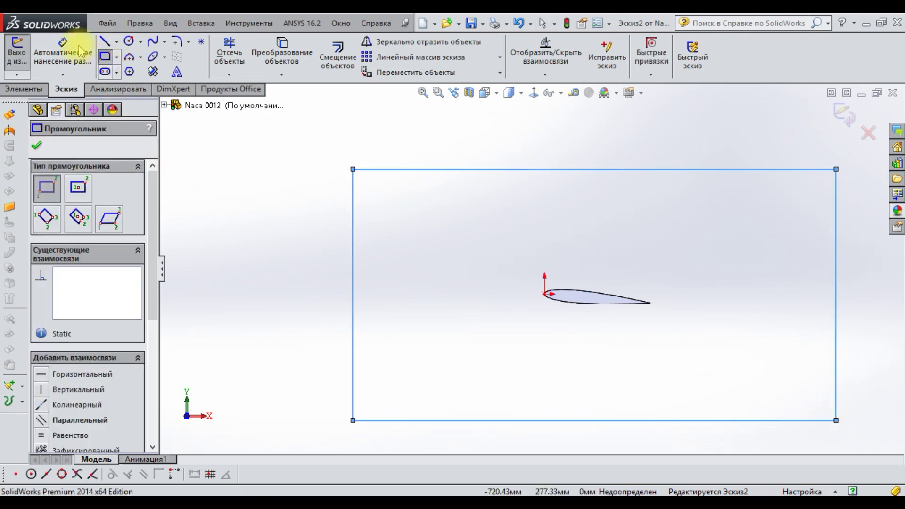
key(Escape)
- Dimension the rectangle's left edge 500 and right edge 1000 from the airfoil nose
click(353, 264)
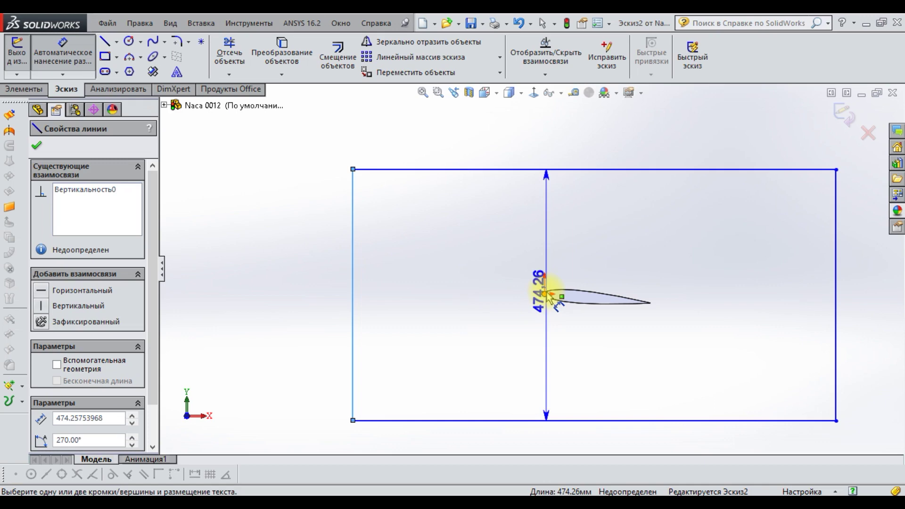
click(544, 294)
click(459, 279)
text(50)
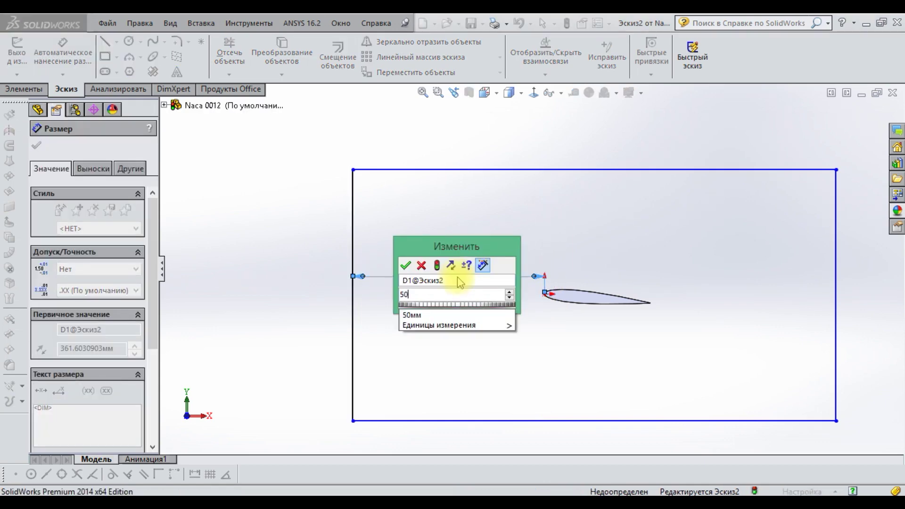
text(0)
key(Return)
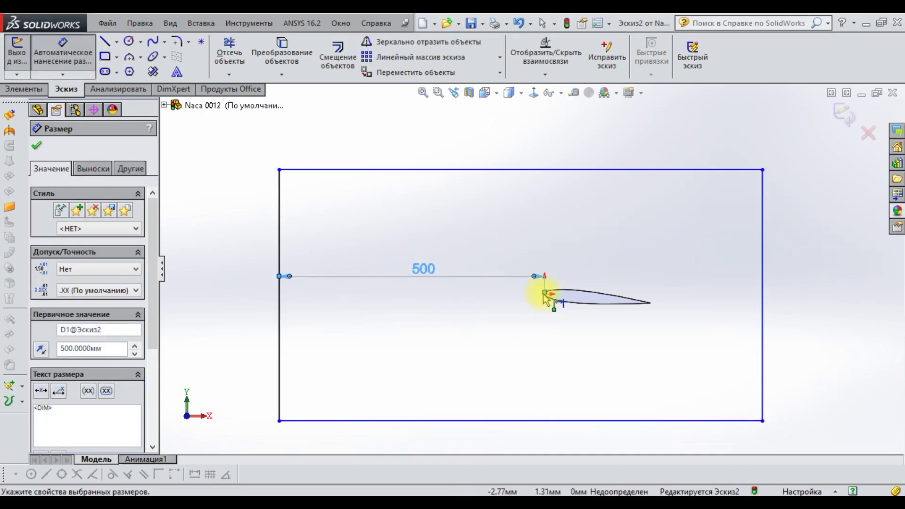
click(544, 295)
click(762, 304)
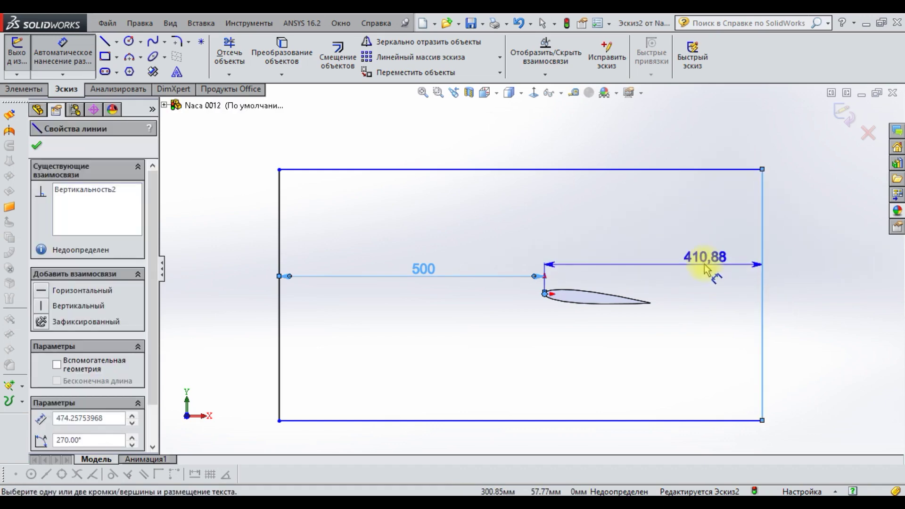
click(705, 264)
text(1000)
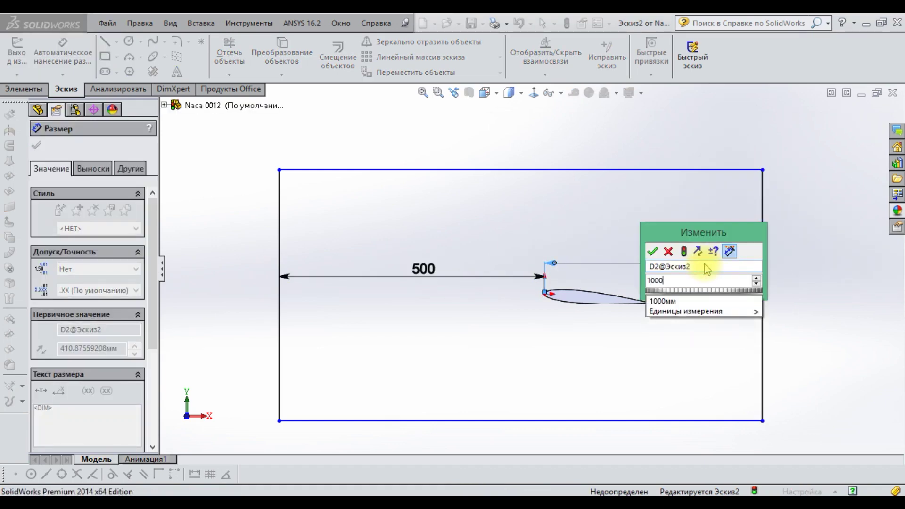
key(Return)
- Add vertical dimensions from the origin to the rectangle's top and bottom edges
scroll(627, 303, down, 1)
scroll(573, 310, up, 3)
scroll(532, 280, up, 2)
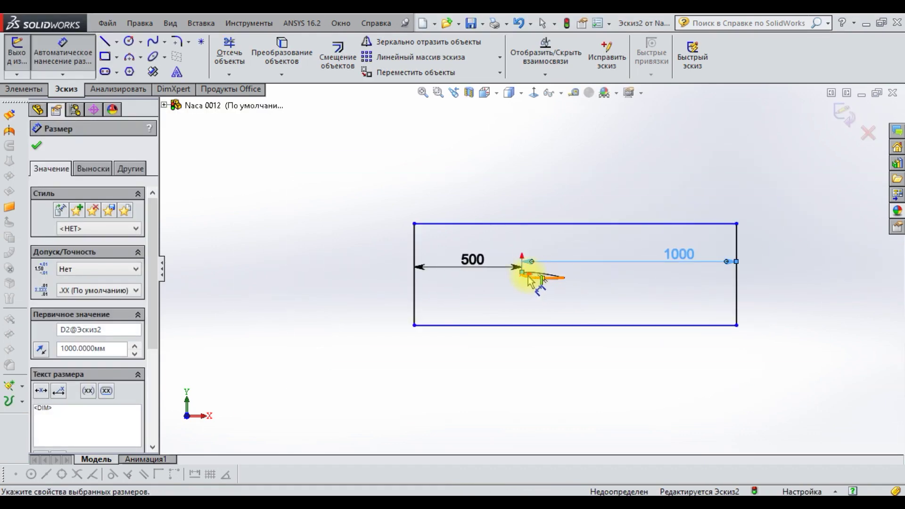
click(521, 274)
click(530, 223)
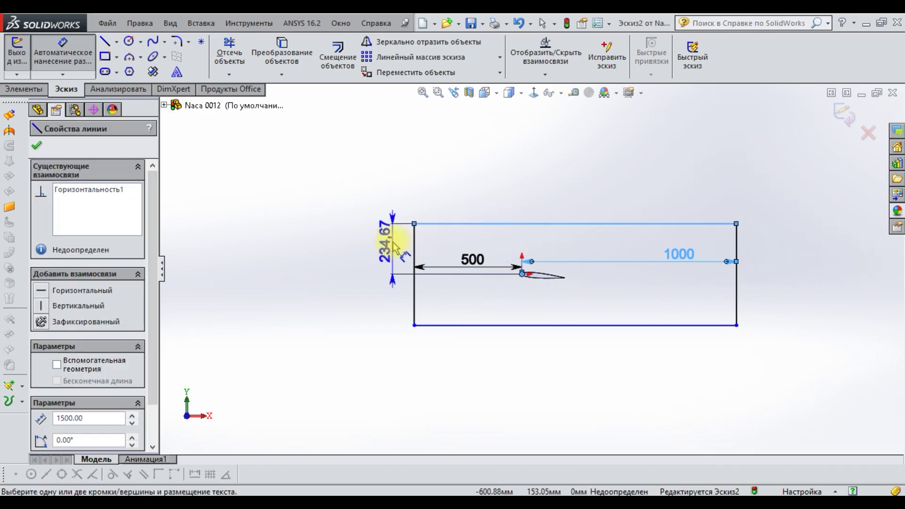
click(394, 241)
text(11)
text(000)
key(Return)
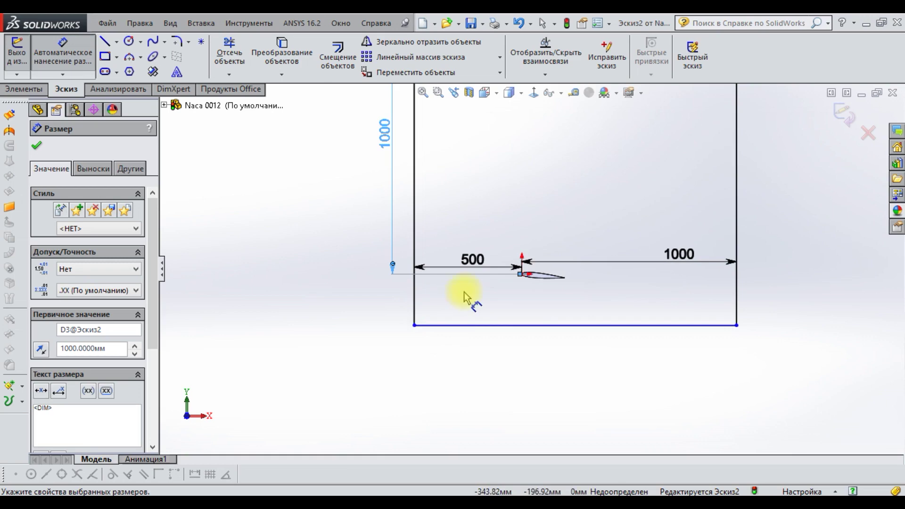
click(522, 274)
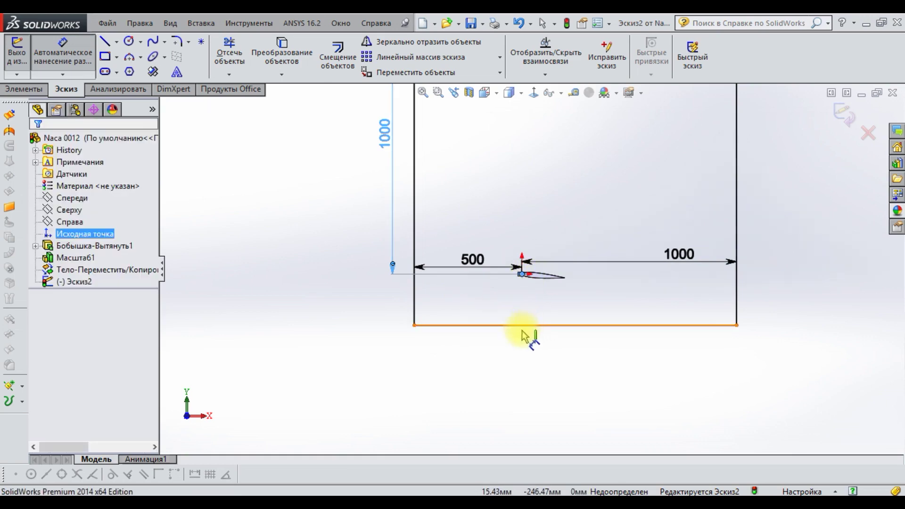
click(527, 334)
click(375, 360)
key(Escape)
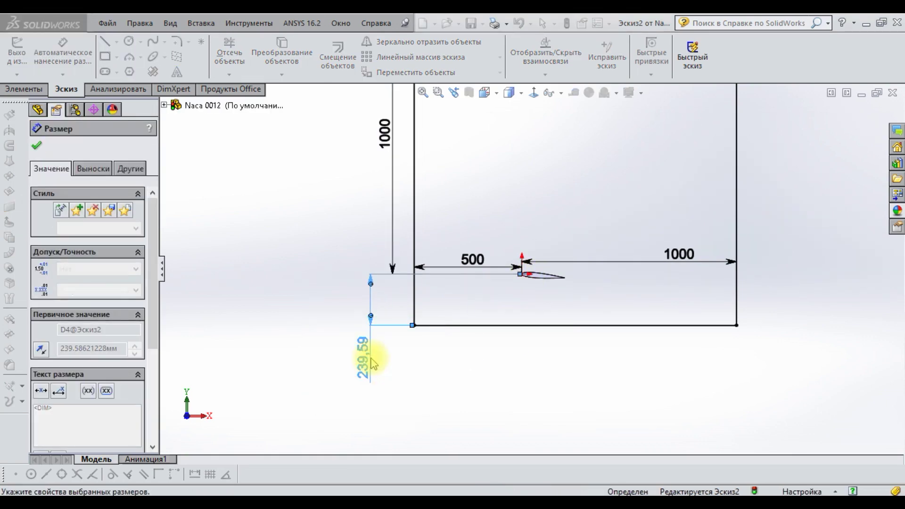
- Edit the vertical dimensions, ending with 800 for both upper and lower, and exit the sketch
double_click(367, 437)
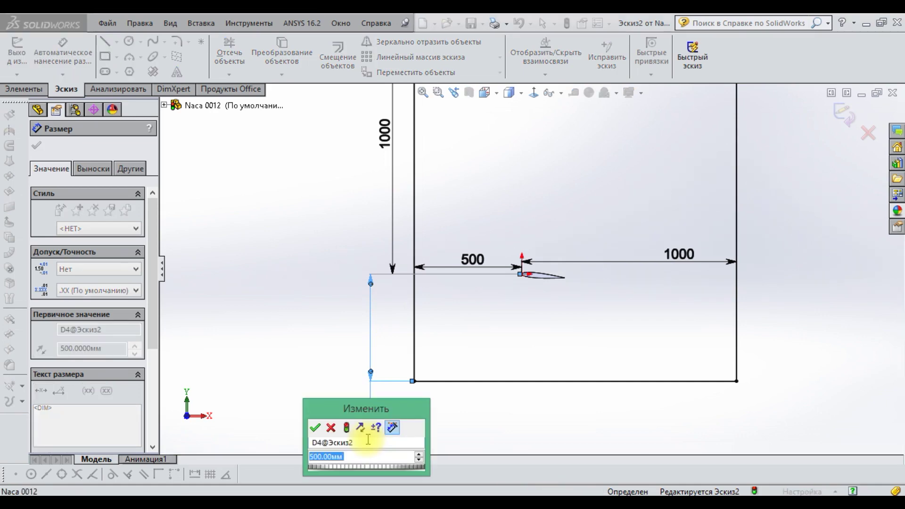
text(1000)
key(Return)
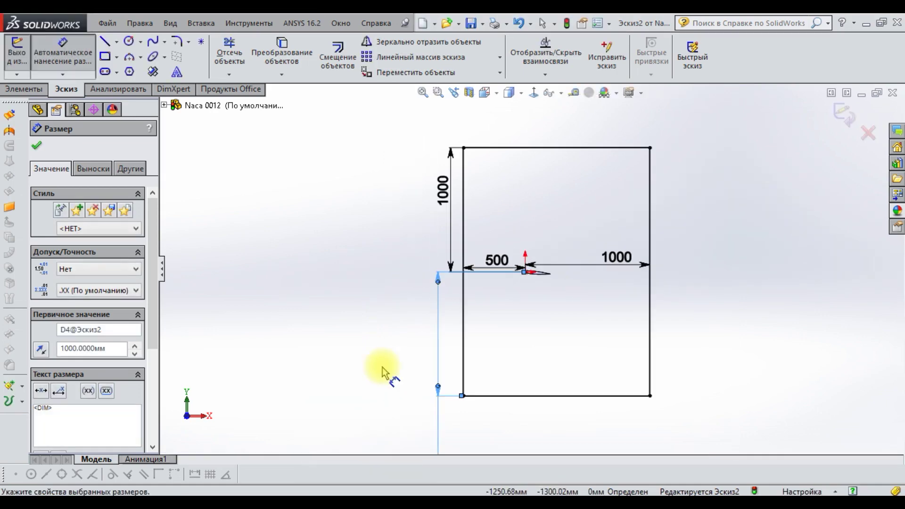
double_click(443, 189)
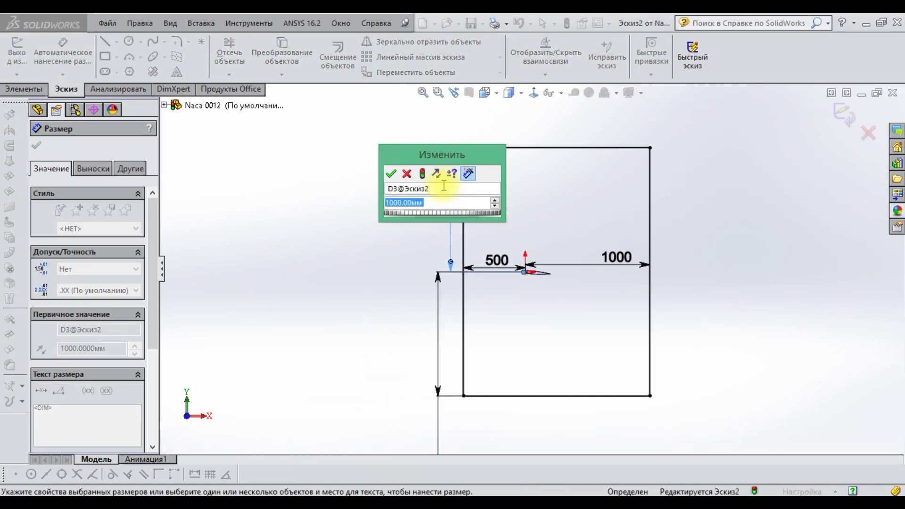
text(800)
key(Return)
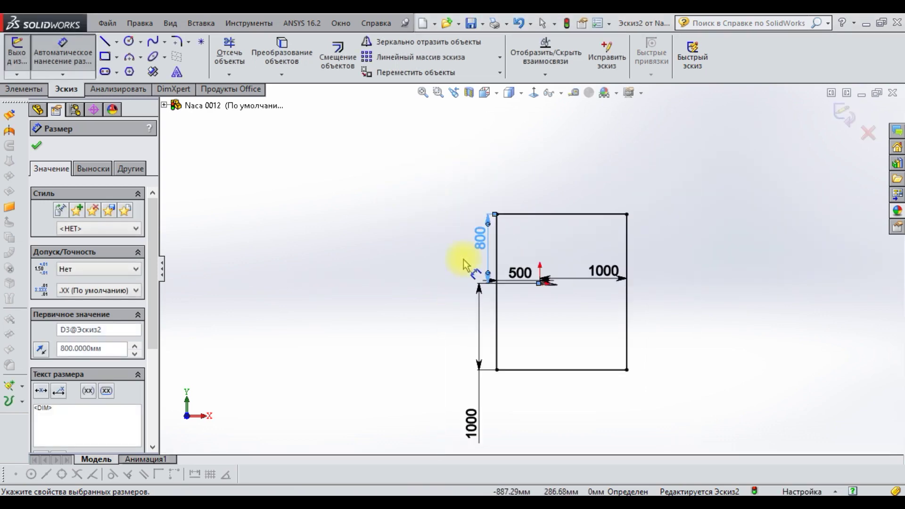
double_click(485, 374)
text(800)
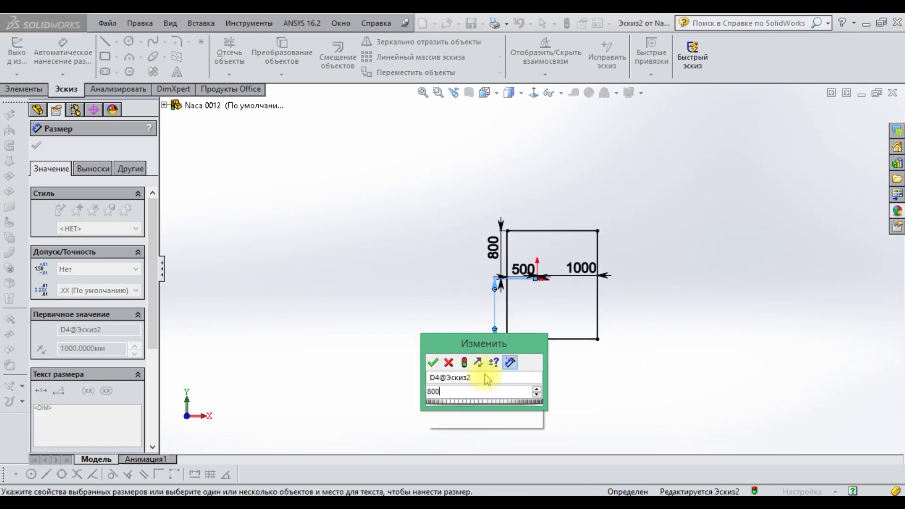
key(Return)
click(846, 125)
mouse_move(649, 192)
middle_down()
mouse_move(685, 209)
mouse_move(576, 289)
mouse_move(541, 273)
middle_up()
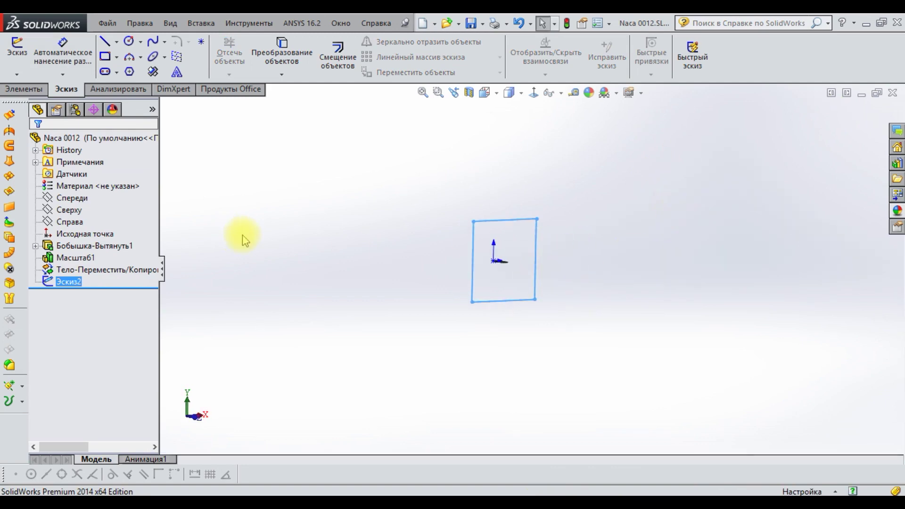
- Extrude the rectangle sketch 200 mm as Бобышка-Вытянуть2, forming the block
click(23, 88)
click(44, 52)
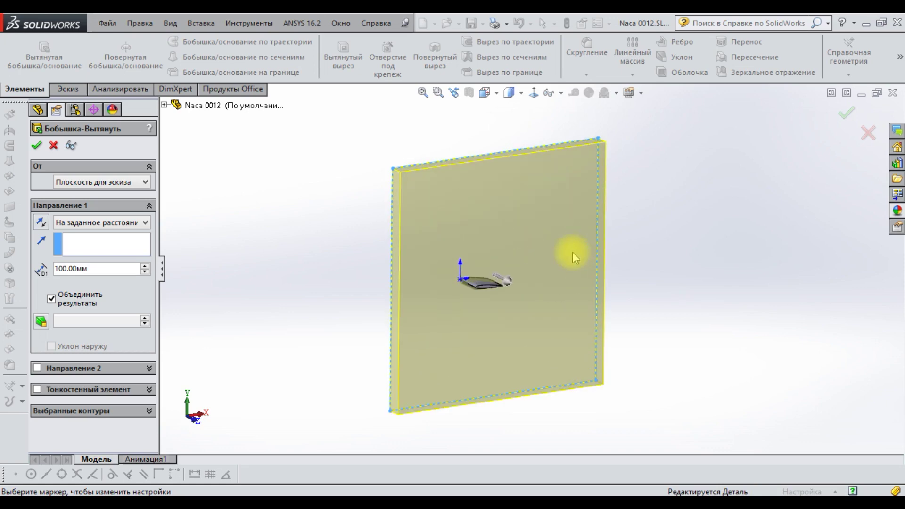
double_click(62, 264)
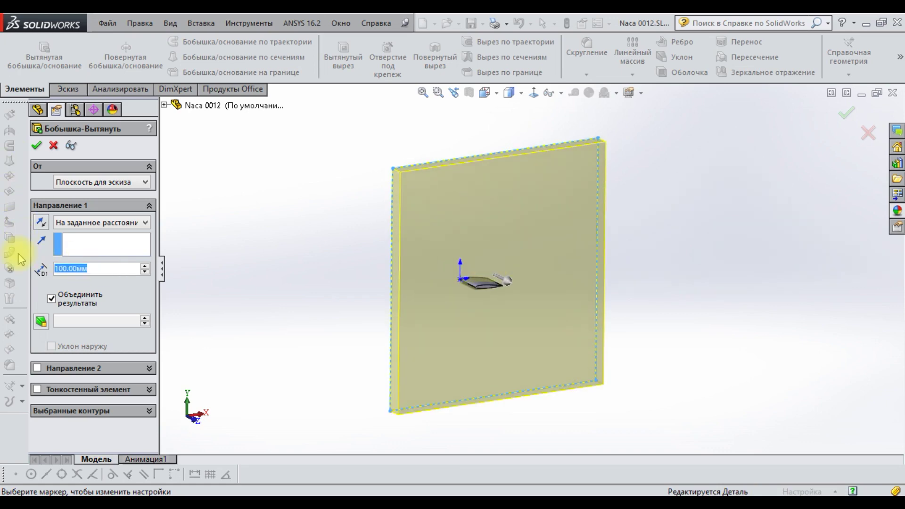
text(200)
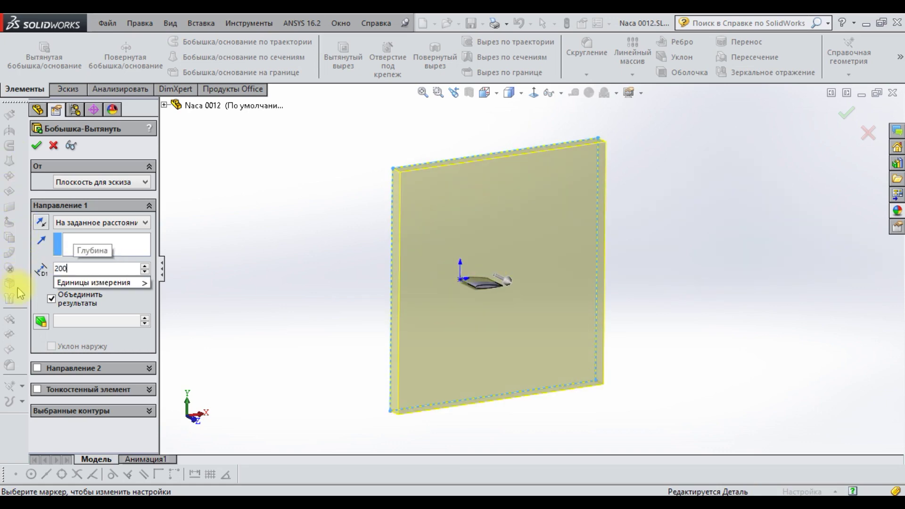
key(Return)
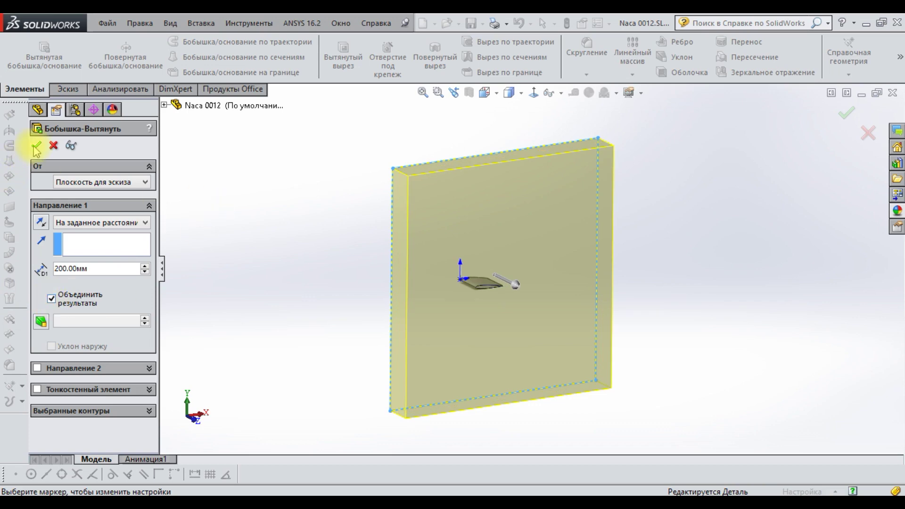
click(34, 147)
mouse_move(313, 240)
middle_down()
mouse_move(386, 254)
mouse_move(334, 245)
middle_up()
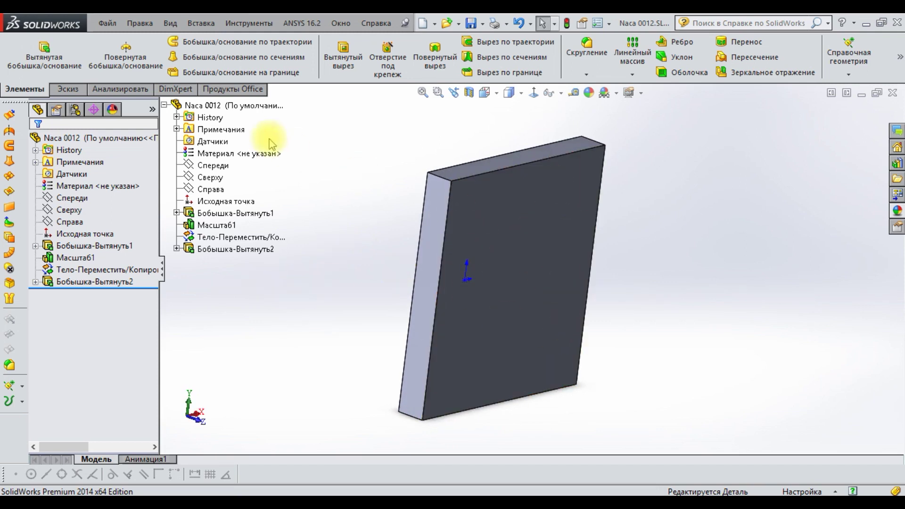
click(206, 26)
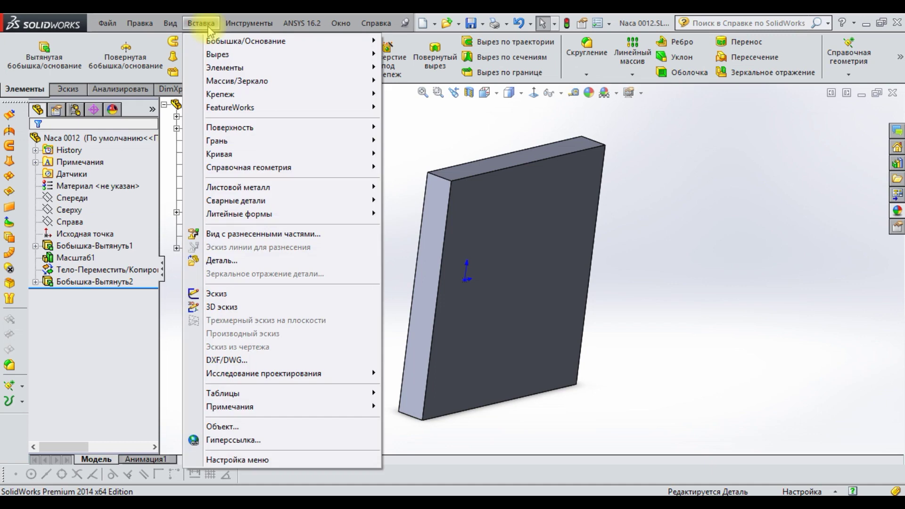
mouse_move(225, 67)
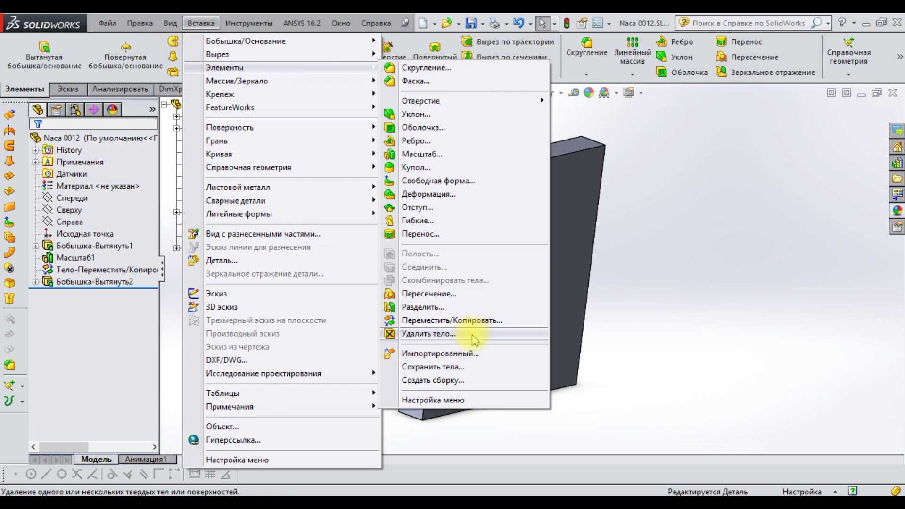
click(118, 184)
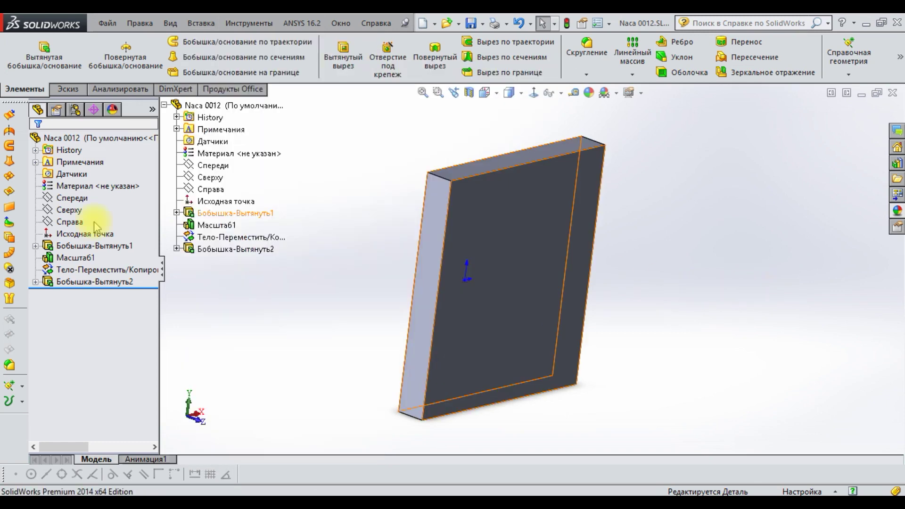
right_click(93, 290)
click(78, 282)
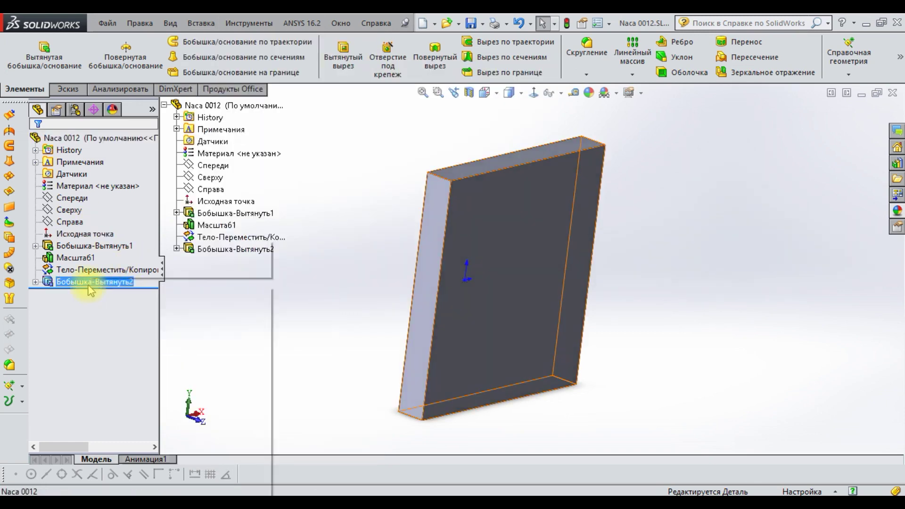
- Edit Бобышка-Вытянуть2 to turn off Merge result
right_click(89, 282)
click(99, 247)
click(51, 299)
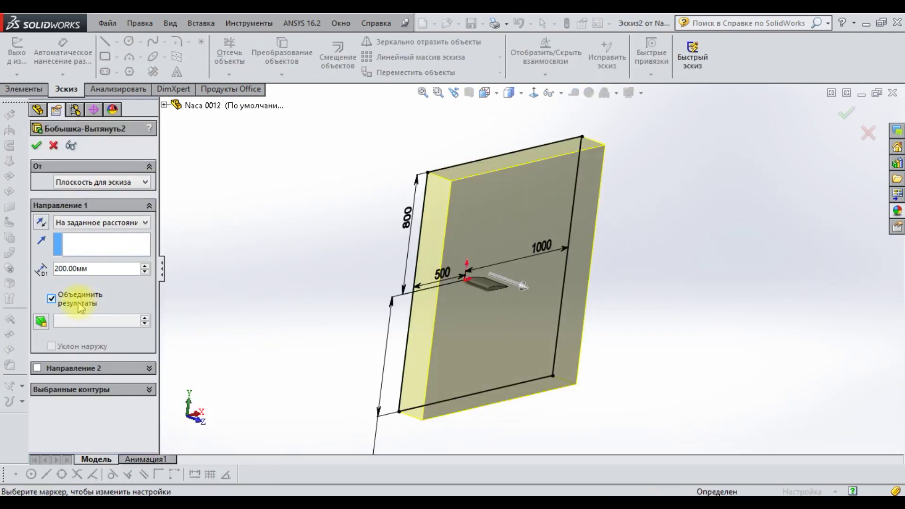
click(37, 145)
click(208, 181)
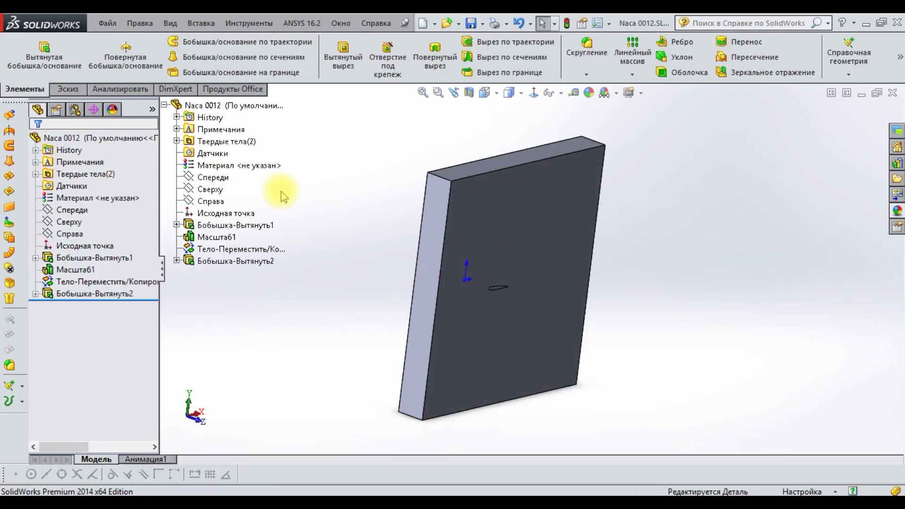
- Combine with Subtract, using the block as main body and the airfoil as subtracted body
click(201, 23)
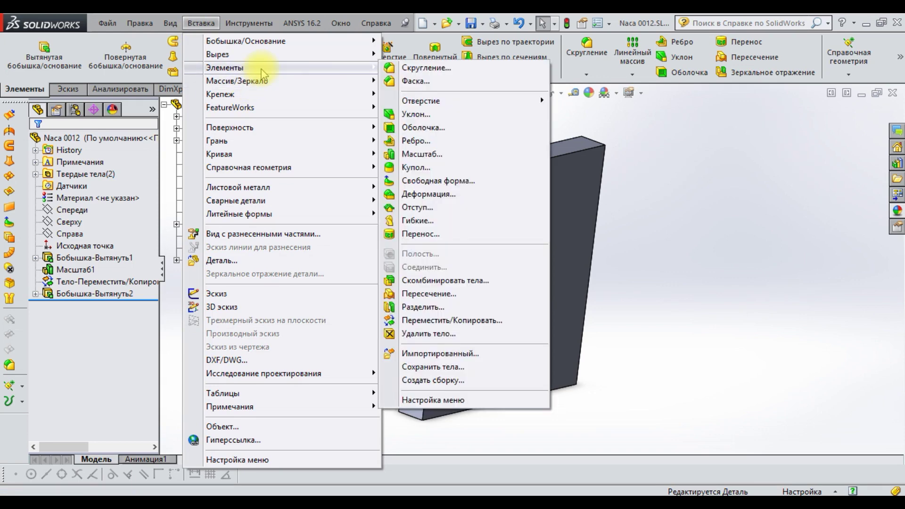
click(464, 283)
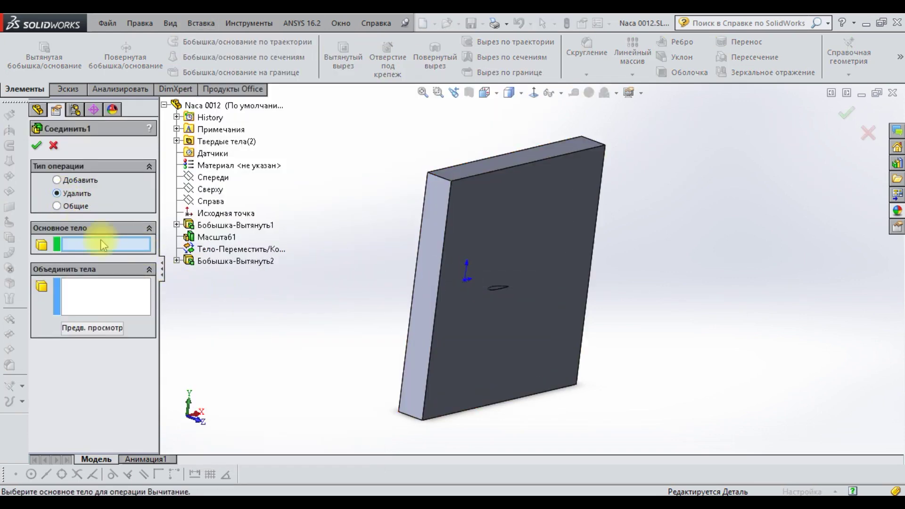
click(562, 243)
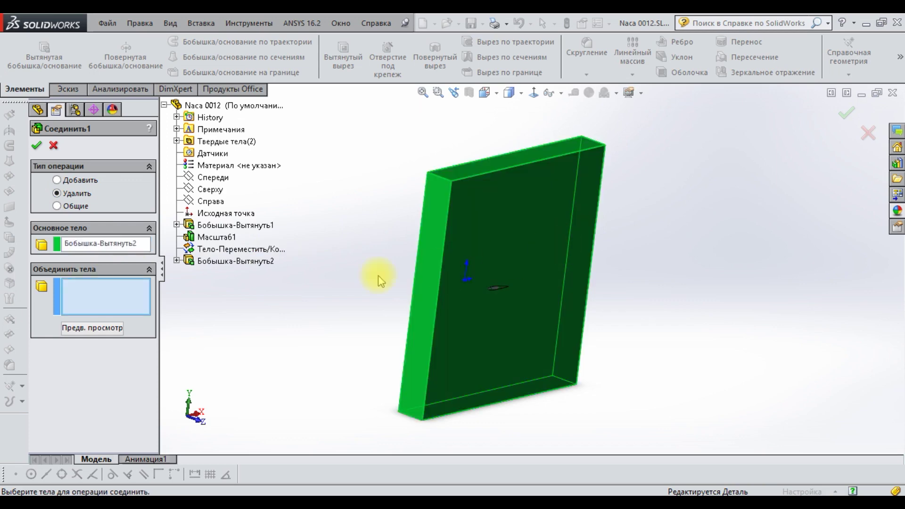
scroll(509, 280, down, 5)
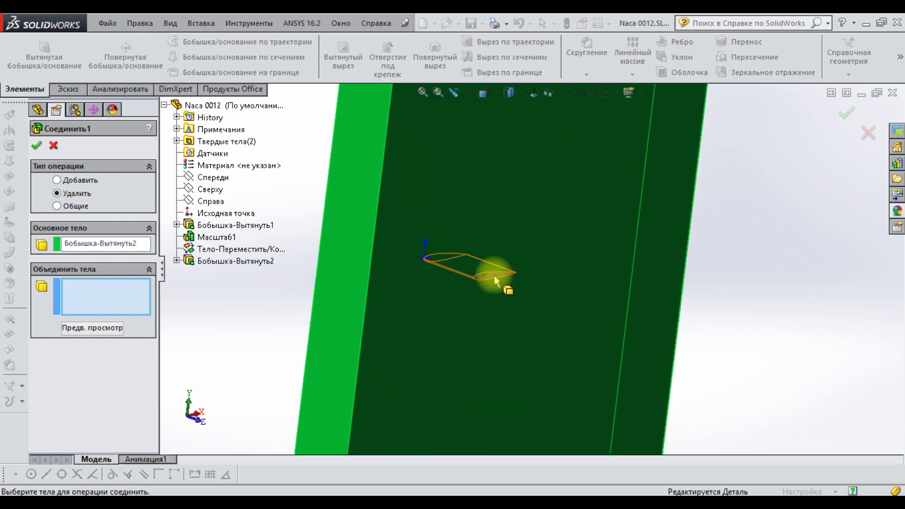
click(494, 276)
click(35, 144)
mouse_move(859, 353)
middle_down()
mouse_move(805, 321)
mouse_move(804, 344)
mouse_move(794, 305)
mouse_move(759, 311)
mouse_move(768, 319)
middle_up()
key(f)
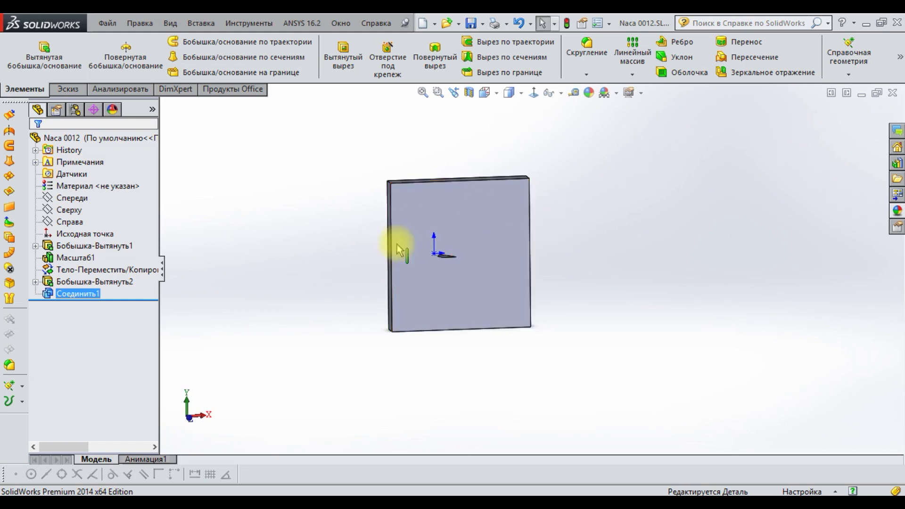
right_click(132, 282)
- Reopen the block's sketch to edit the 800 vertical dimensions, exit it, and save the part
click(144, 243)
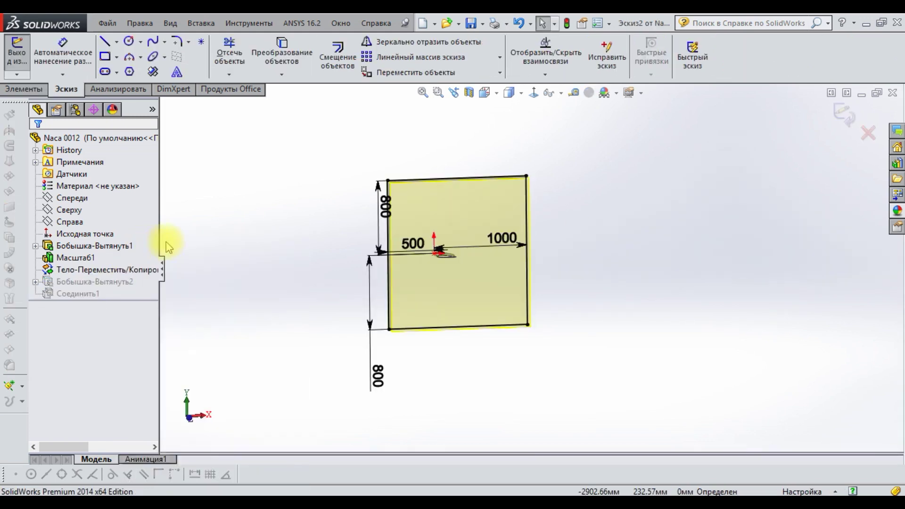
double_click(376, 200)
text(60)
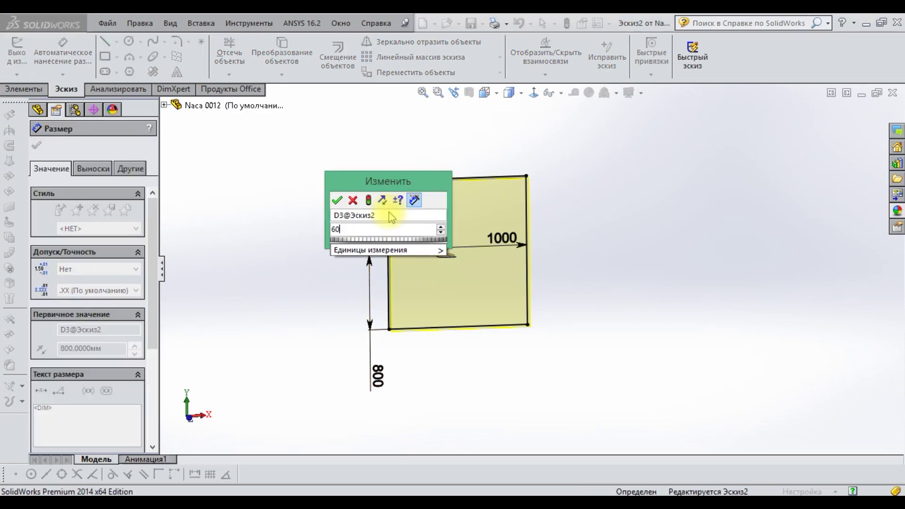
key(Return)
double_click(379, 377)
key(Escape)
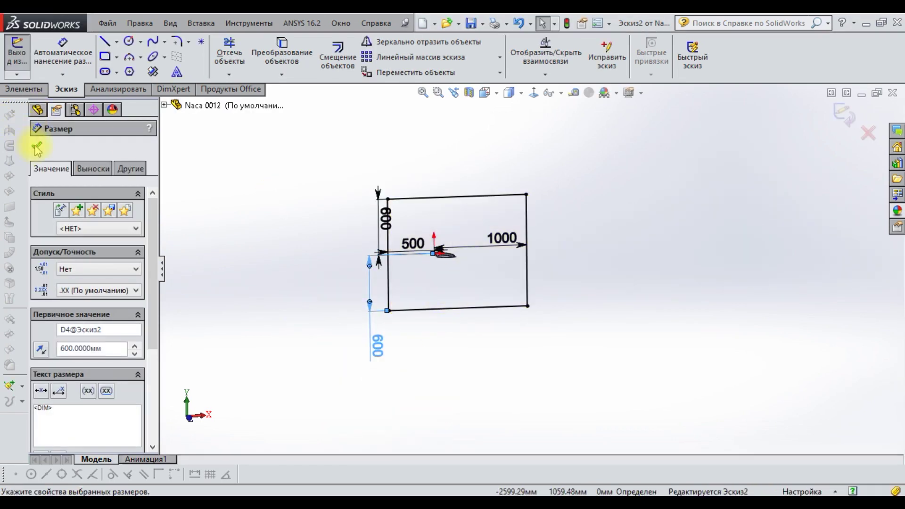
click(37, 148)
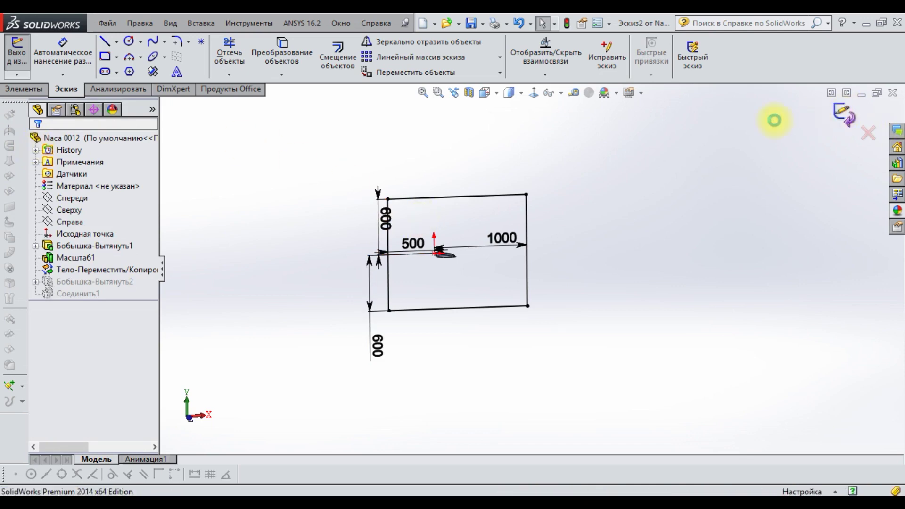
click(844, 116)
mouse_move(565, 188)
middle_down()
mouse_move(594, 174)
mouse_move(564, 192)
mouse_move(583, 209)
mouse_move(562, 186)
mouse_move(587, 240)
mouse_move(683, 293)
mouse_move(637, 273)
mouse_move(594, 196)
mouse_move(562, 238)
mouse_move(556, 231)
middle_up()
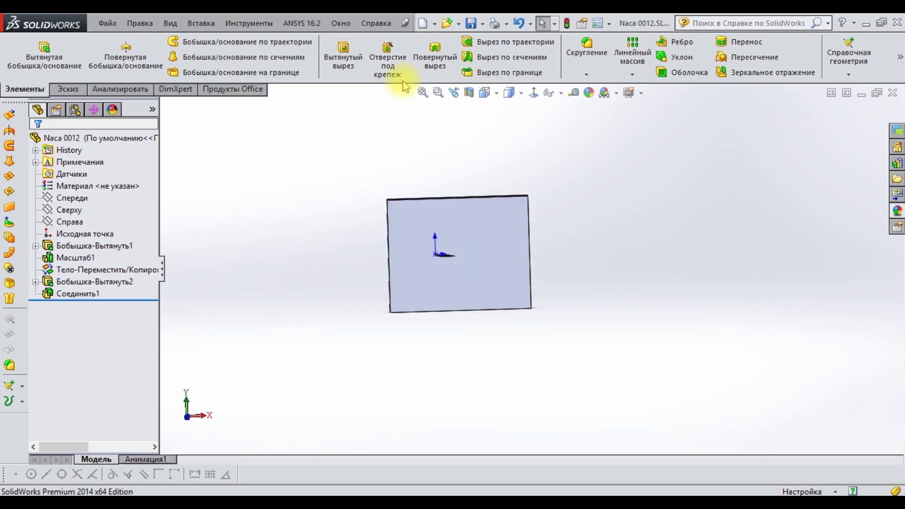
click(470, 24)
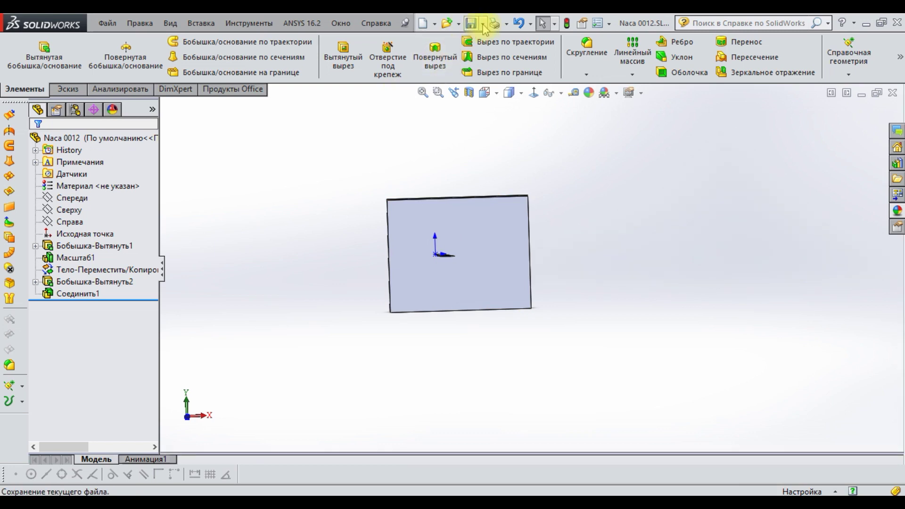
- Save As file type Parasolid (*.x_t) with the name Naca 0012_5deg
click(483, 25)
click(502, 53)
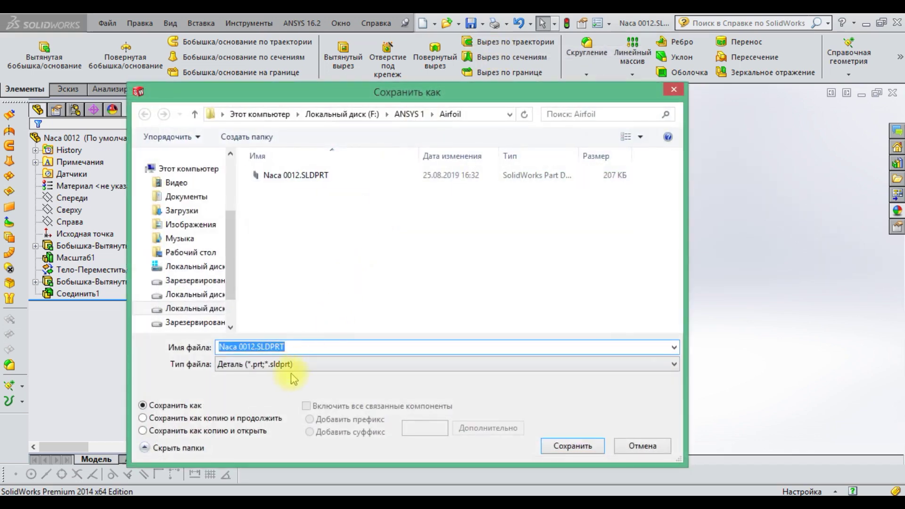
click(295, 370)
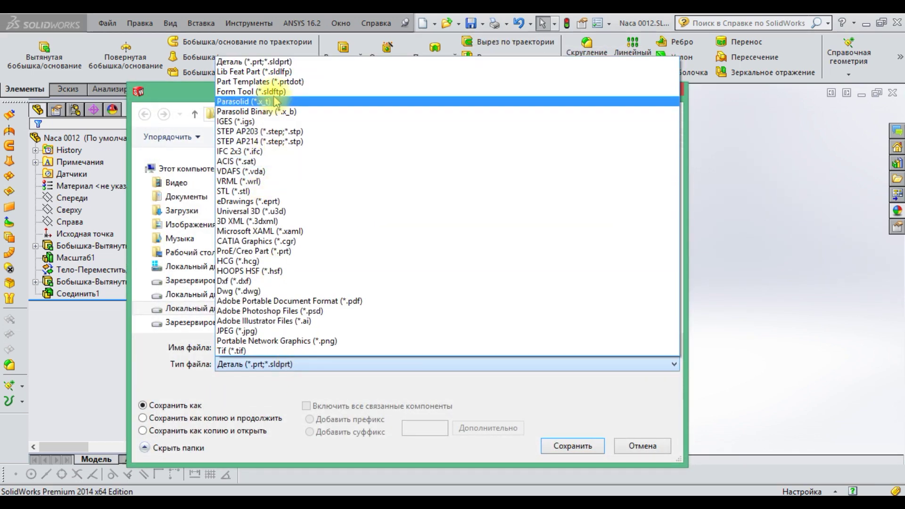
click(276, 101)
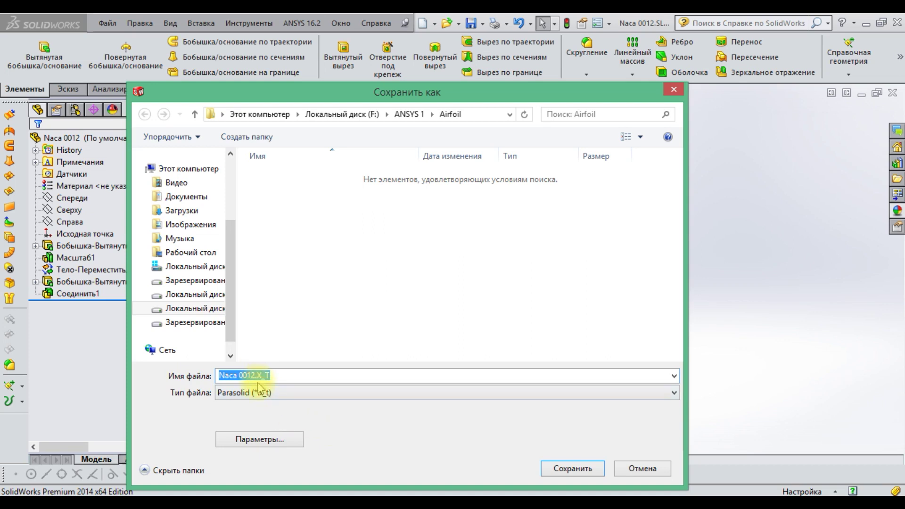
key(BackSpace)
text(_5deg)
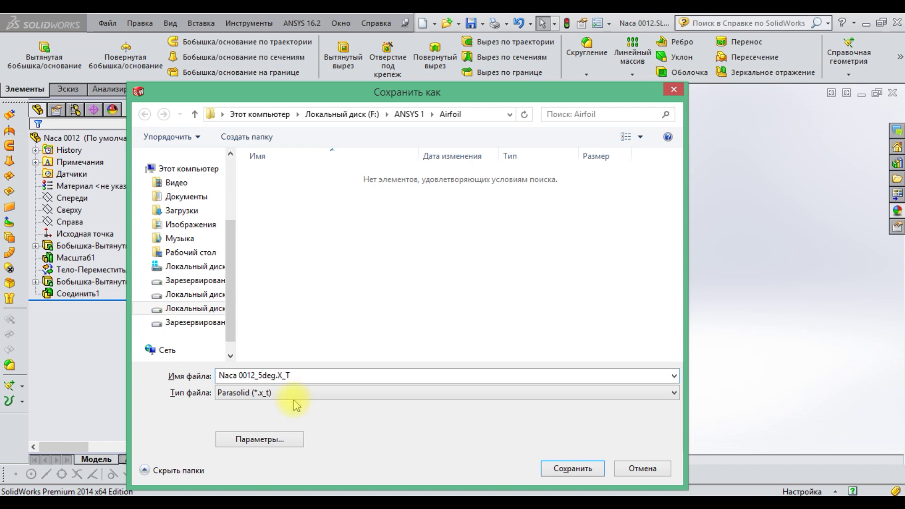
drag(258, 375, 277, 375)
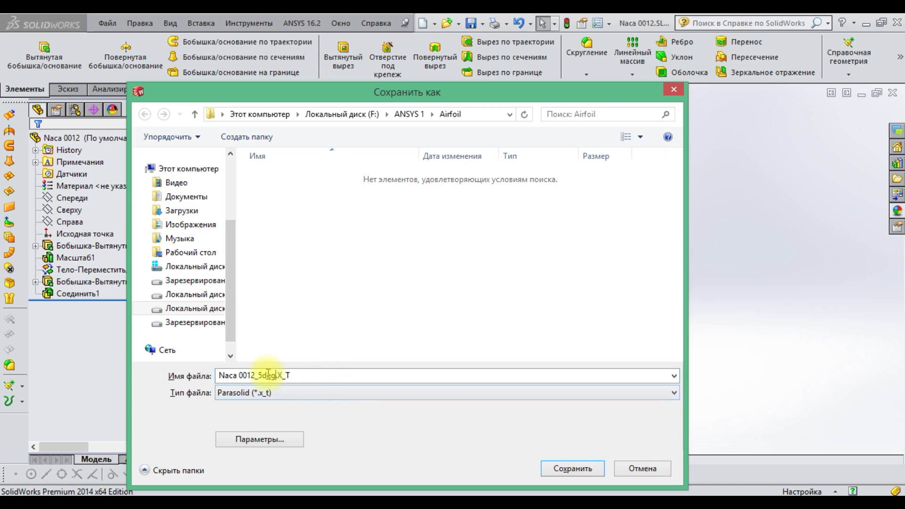
click(595, 472)
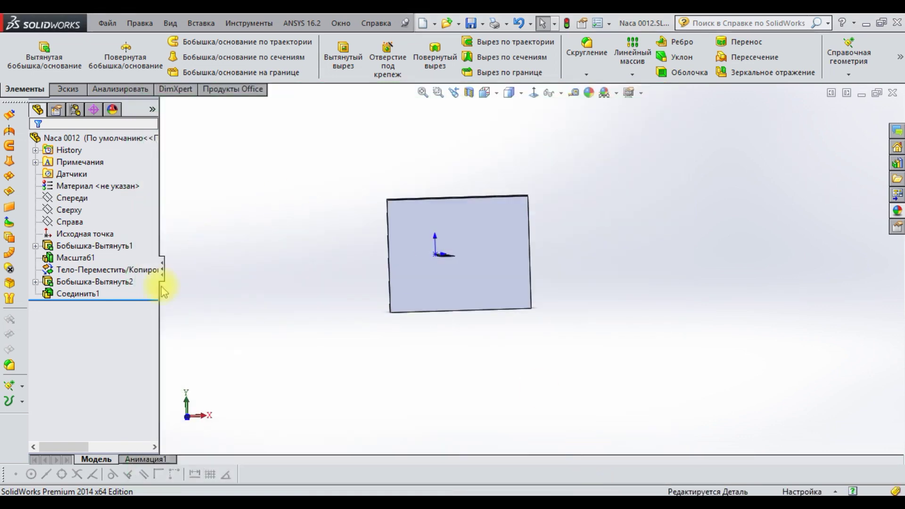
- Try changing the body rotation feature's angle to 0, then cancel the failed edit
right_click(90, 270)
click(92, 236)
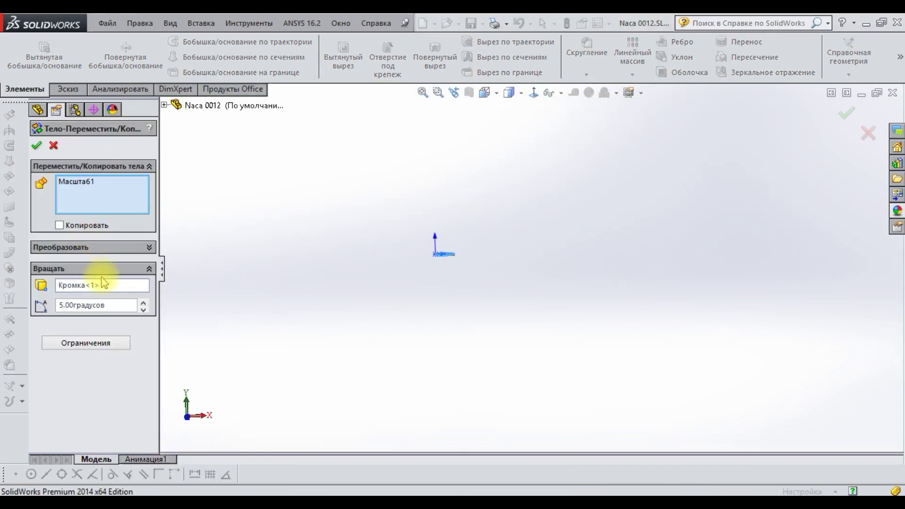
double_click(112, 305)
text(0)
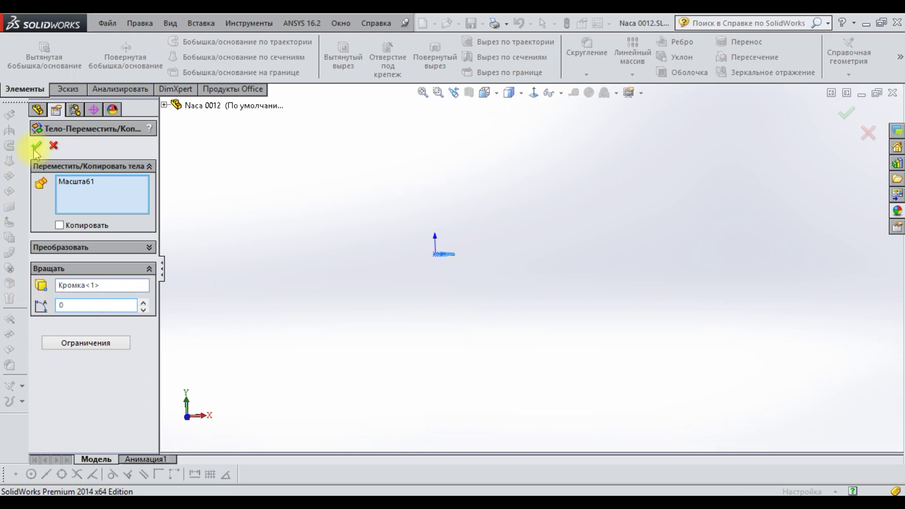
click(36, 146)
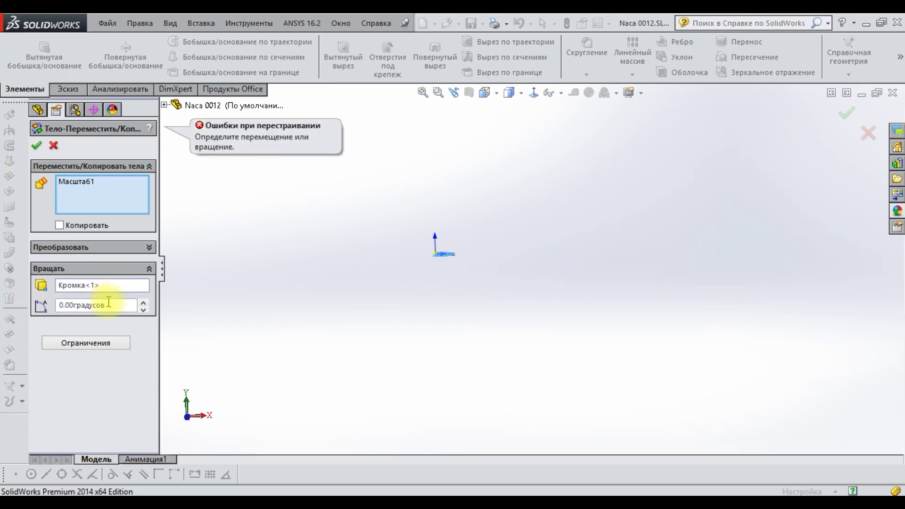
click(55, 150)
click(95, 269)
- Suppress the body rotation feature and view the unrotated airfoil cavity
right_click(114, 273)
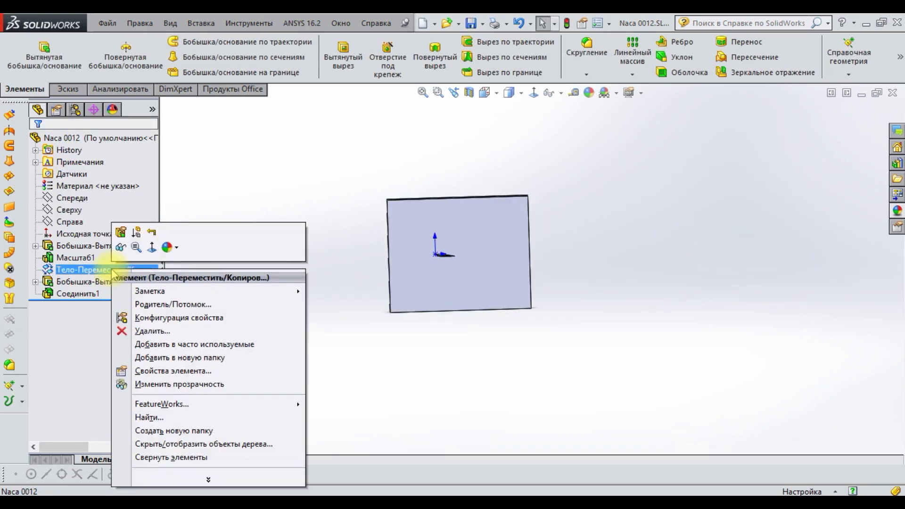
click(121, 233)
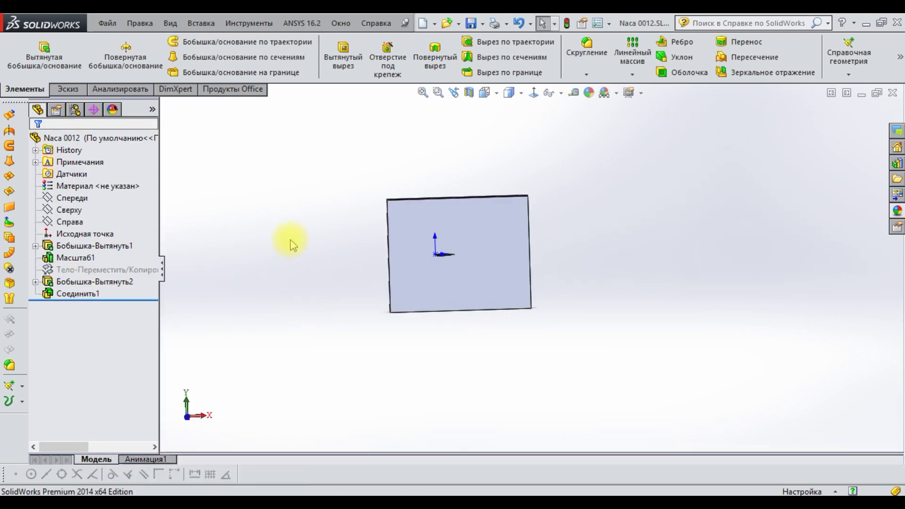
scroll(576, 277, down, 2)
scroll(477, 258, down, 5)
middle_drag(550, 277, 550, 307)
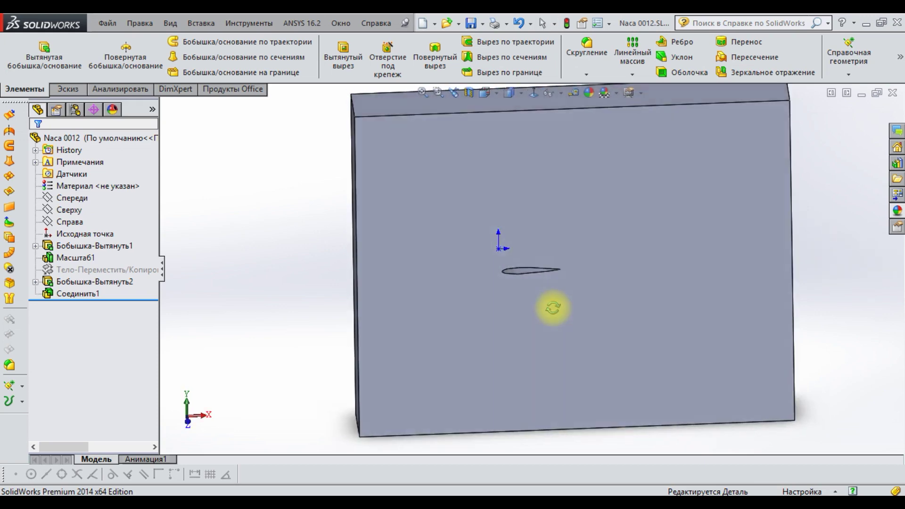
- Begin a Save As with the Parasolid file type, then cancel it
click(482, 23)
click(507, 50)
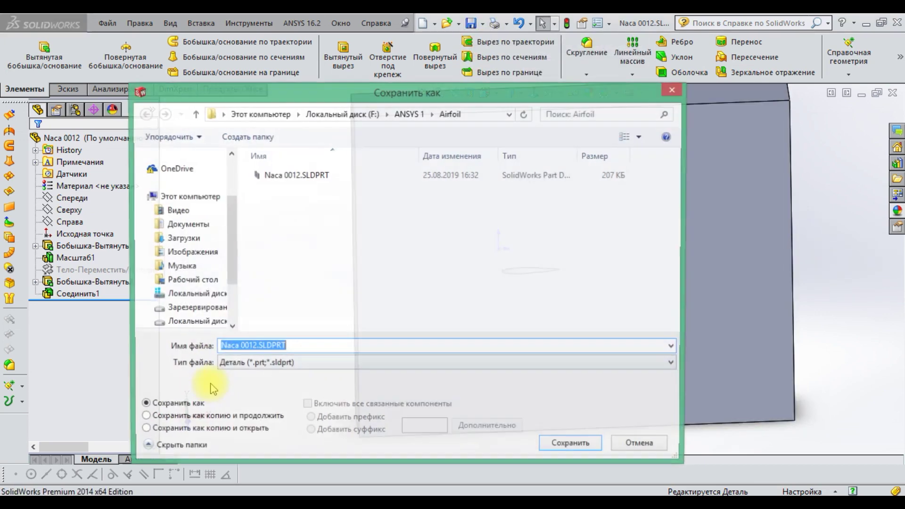
click(269, 365)
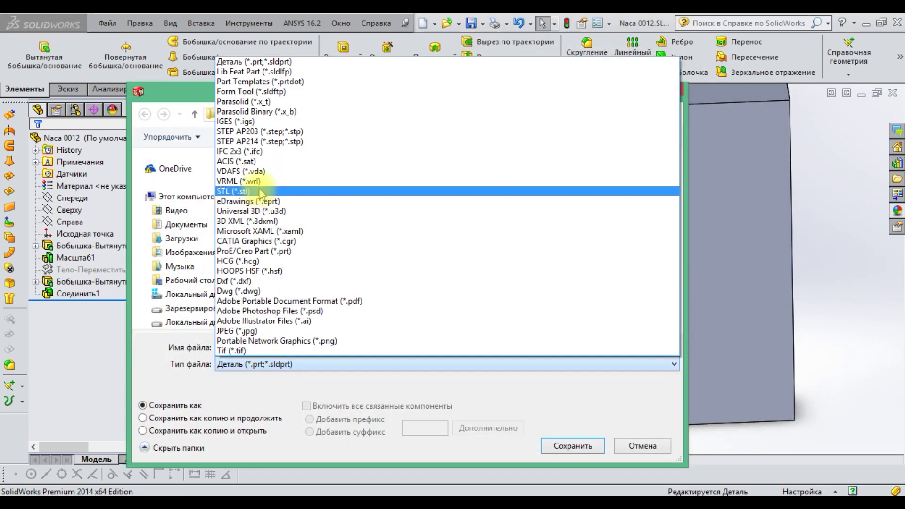
click(262, 108)
key(Return)
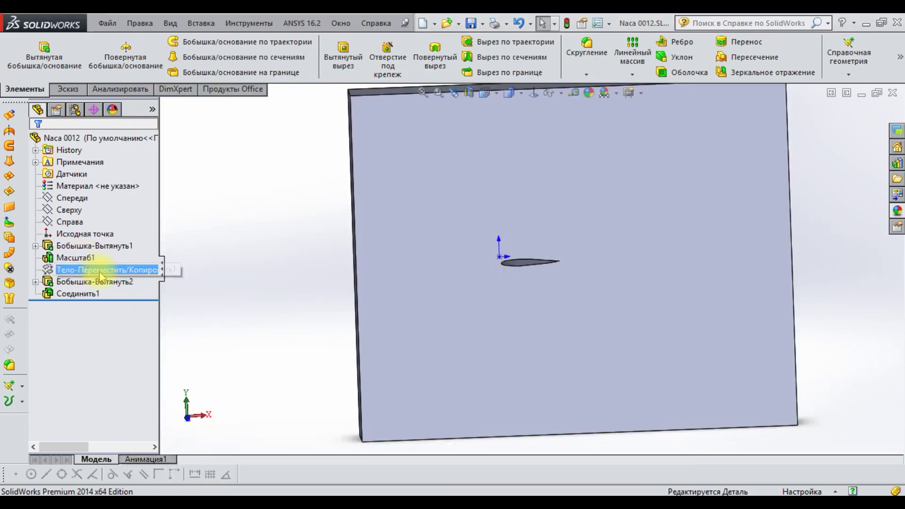
- Save the part as the Parasolid file 'Naca 0012_0deg.x_t'
click(482, 23)
click(494, 52)
click(332, 364)
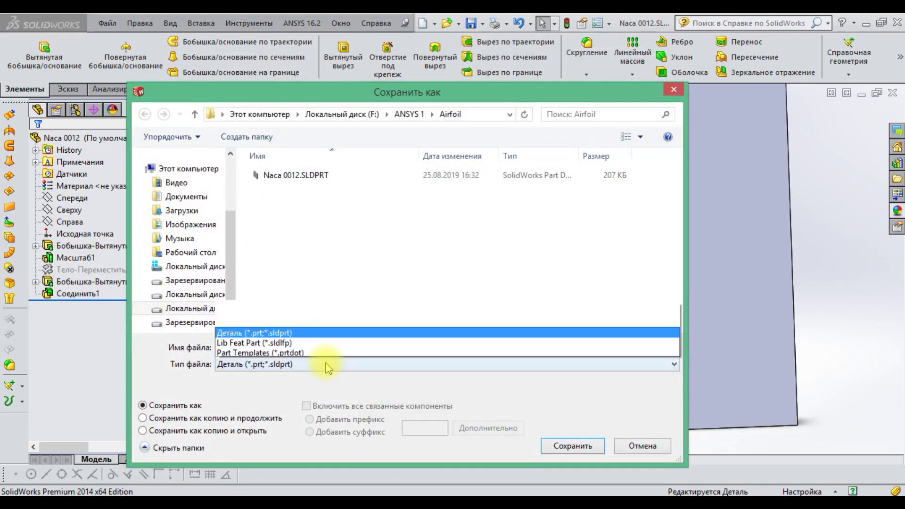
click(283, 102)
click(297, 175)
click(262, 376)
key(BackSpace)
text(0012_0deg.x_t)
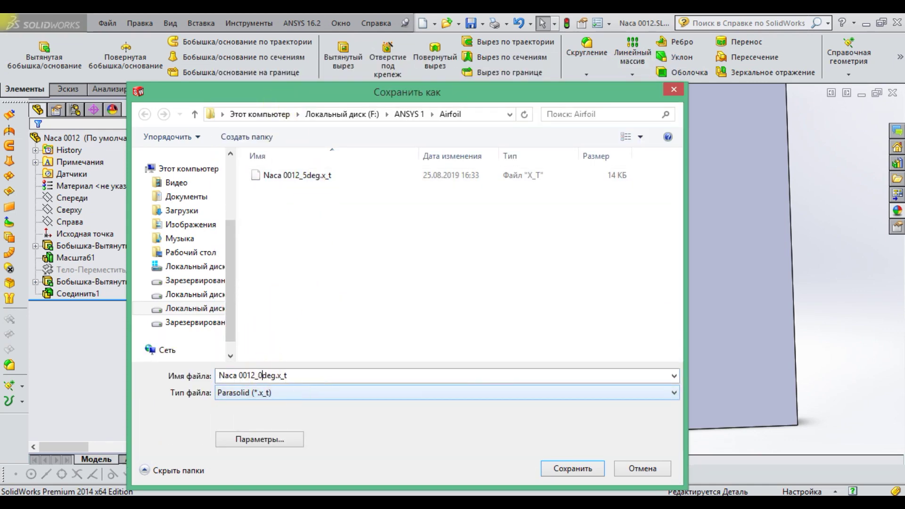
click(587, 468)
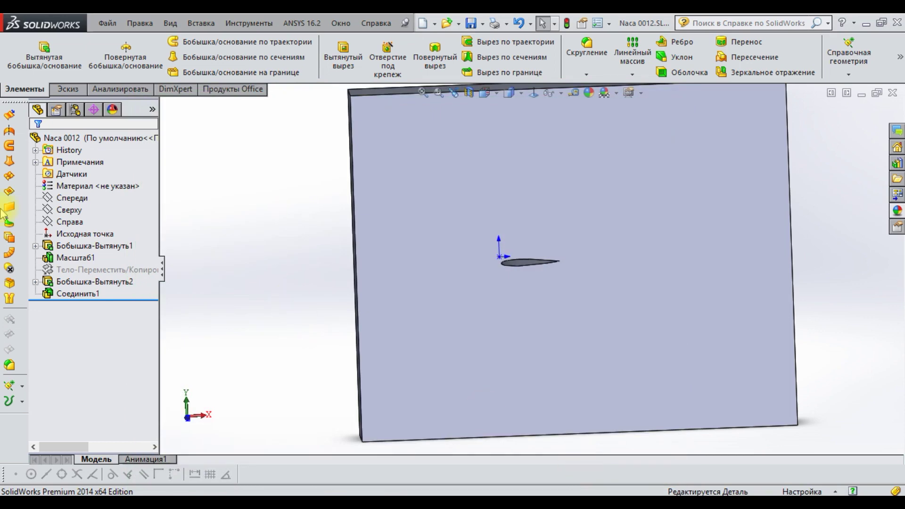
- Unsuppress the body rotation feature and change its angle from 5 to 10 degrees
right_click(121, 276)
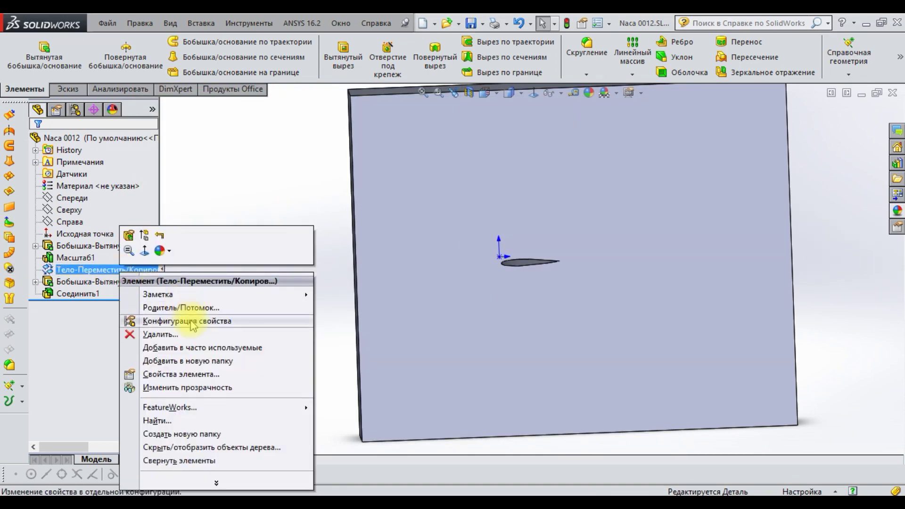
click(144, 235)
right_click(127, 271)
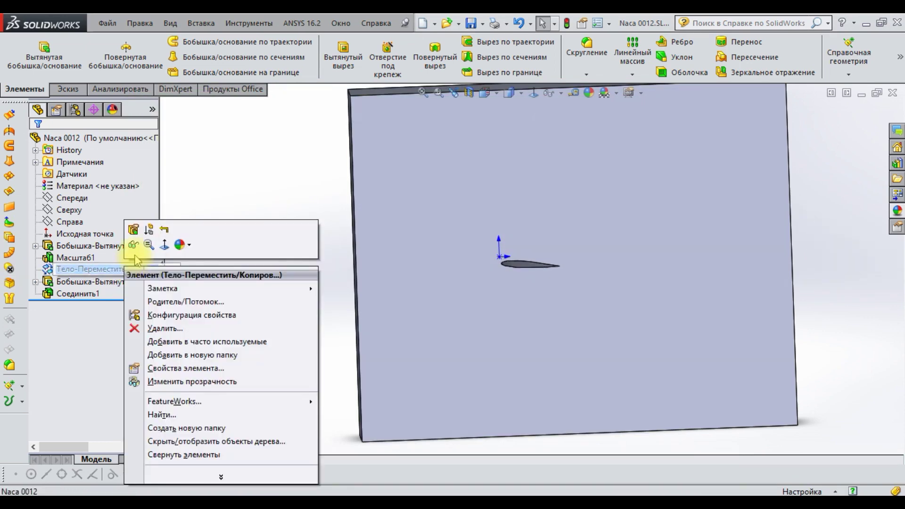
click(133, 232)
double_click(117, 305)
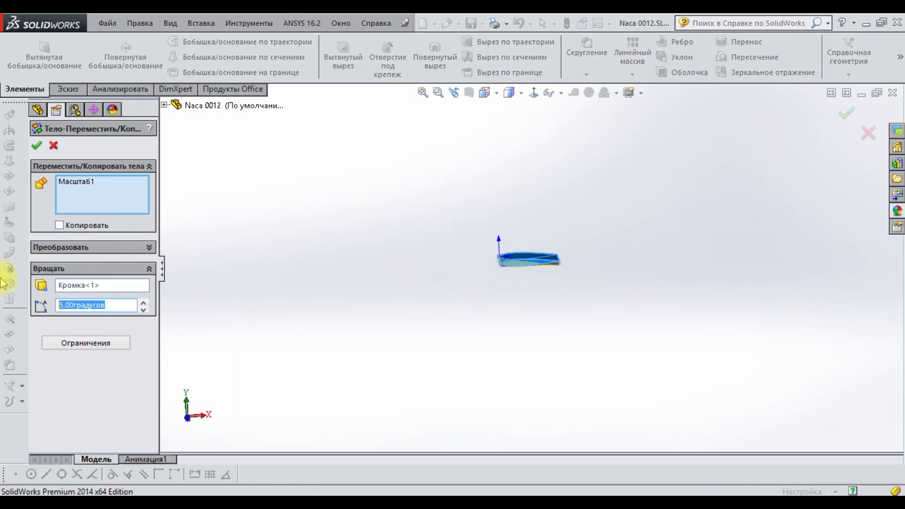
text(10)
key(Return)
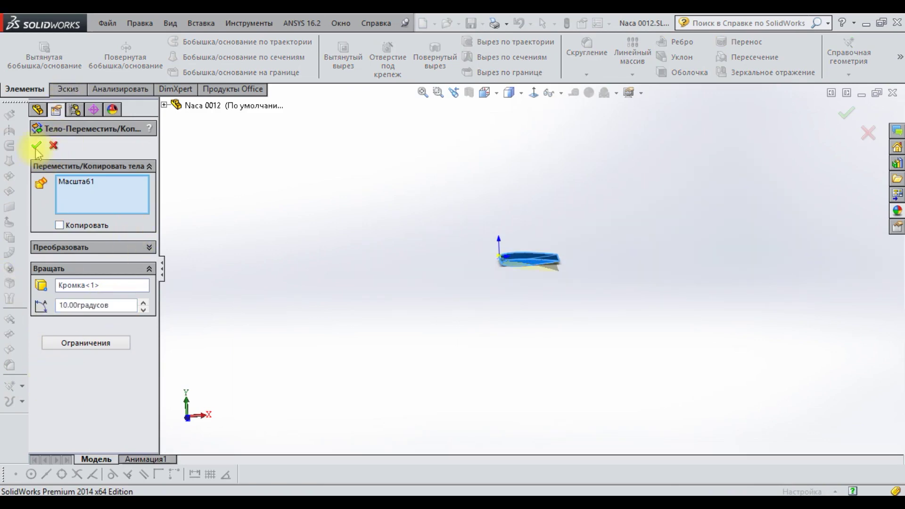
click(36, 145)
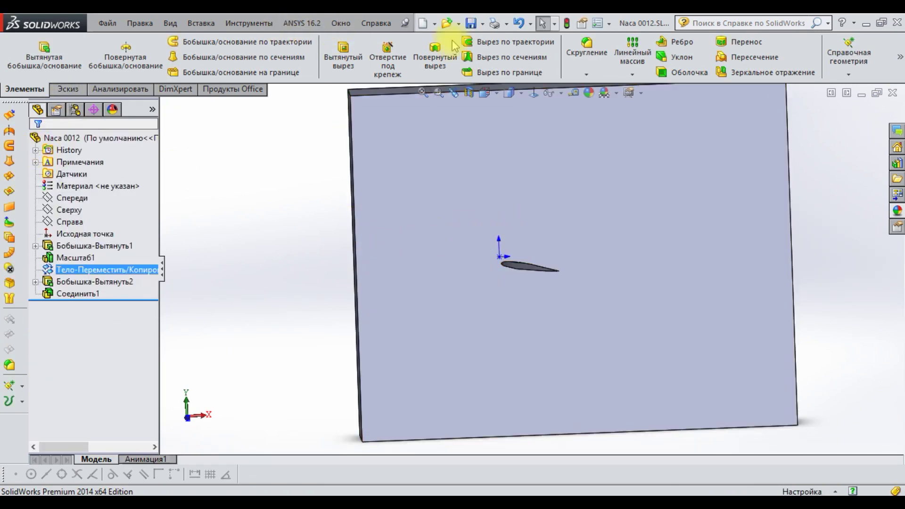
- Save the 10-degree part as a Parasolid (*.x_t) file, exporting all bodies
click(484, 24)
click(510, 52)
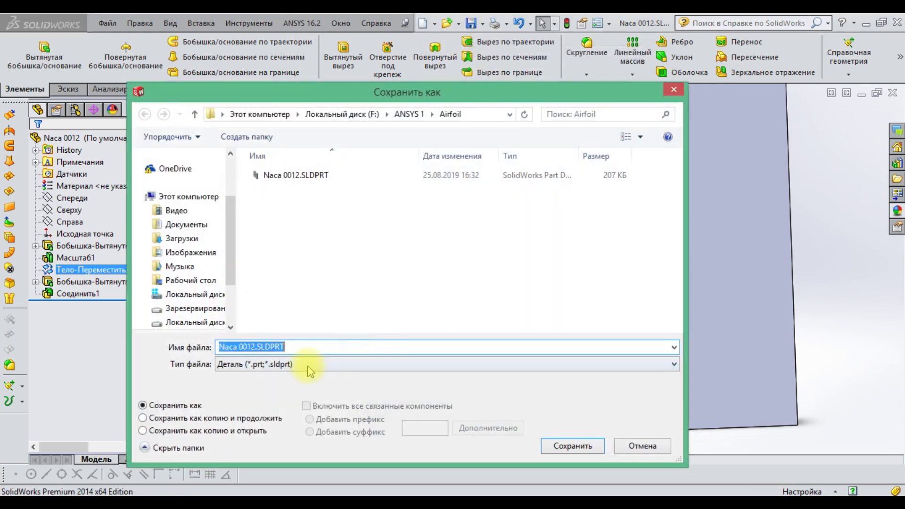
click(304, 364)
click(242, 101)
click(323, 190)
click(259, 375)
key(Delete)
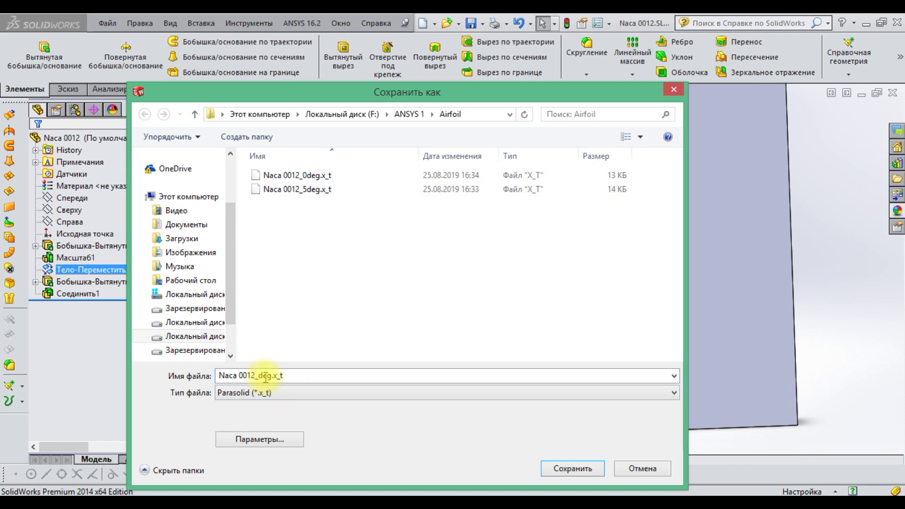
click(584, 464)
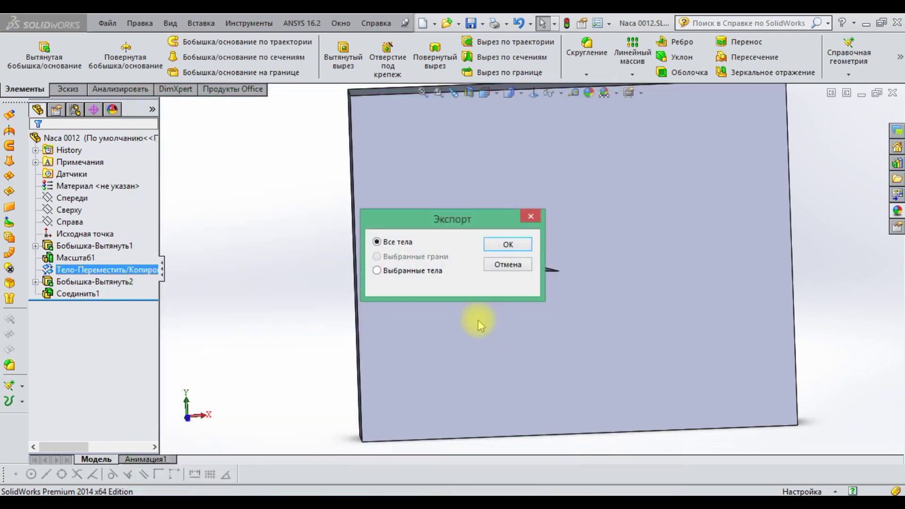
click(521, 245)
mouse_move(519, 243)
middle_down()
mouse_move(420, 269)
mouse_move(421, 253)
mouse_move(445, 274)
mouse_move(429, 279)
middle_up()
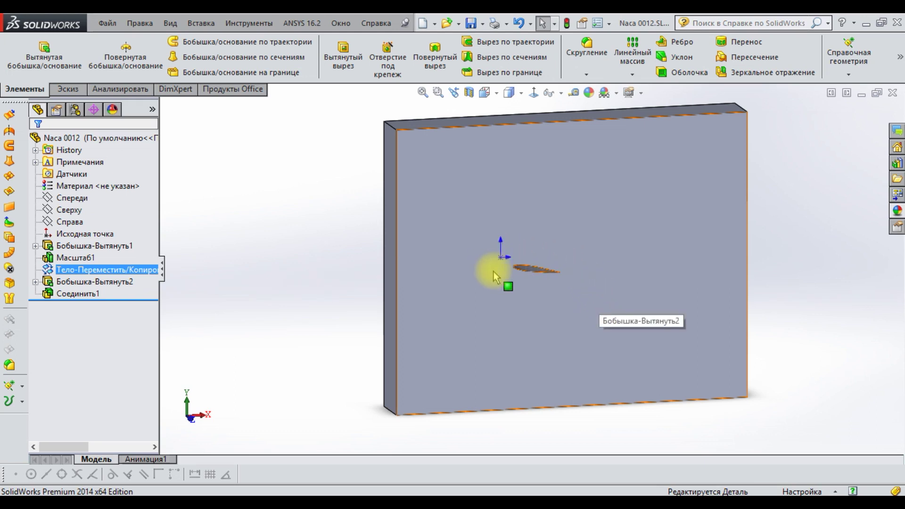
mouse_move(507, 278)
middle_down()
mouse_move(489, 262)
mouse_move(606, 269)
mouse_move(520, 257)
mouse_move(505, 269)
mouse_move(513, 282)
middle_up()
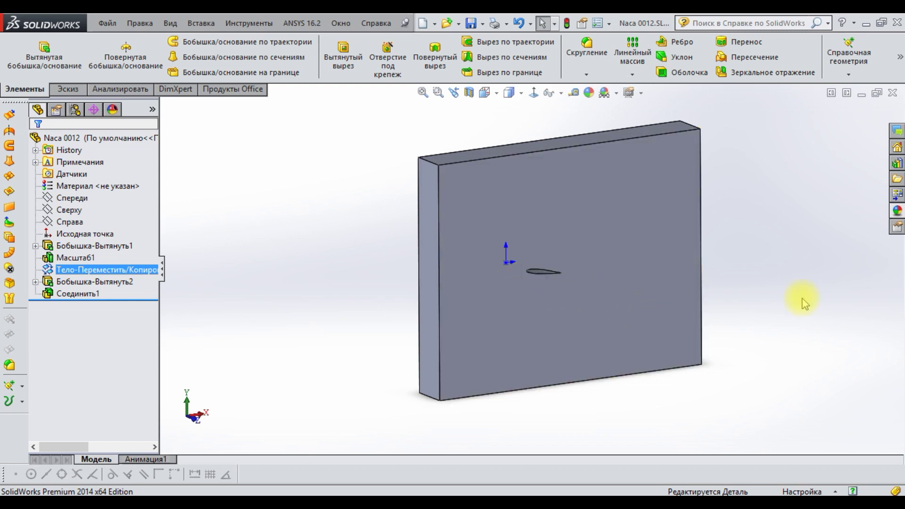
middle_drag(800, 290, 795, 279)
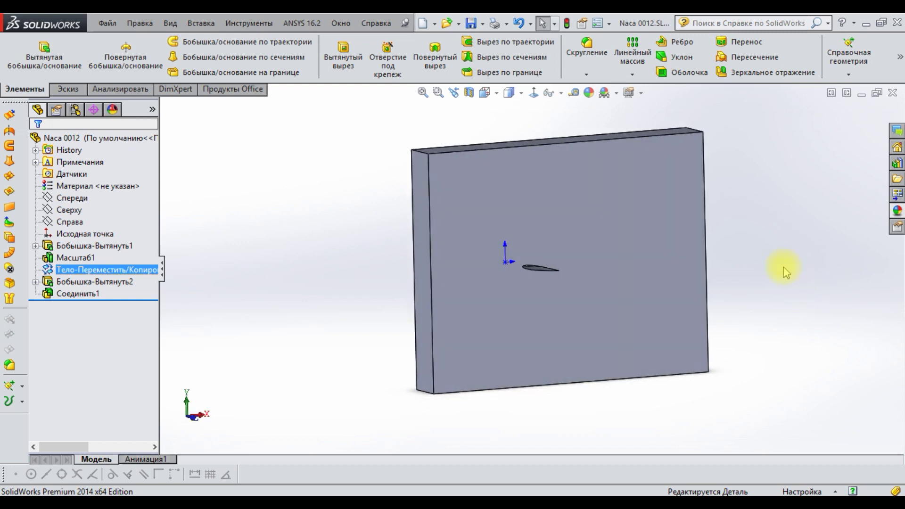
middle_drag(602, 277, 663, 299)
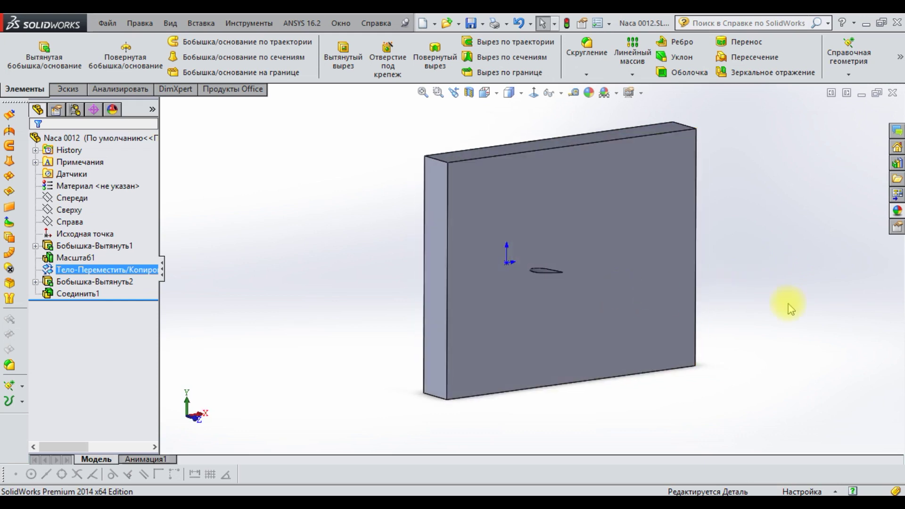